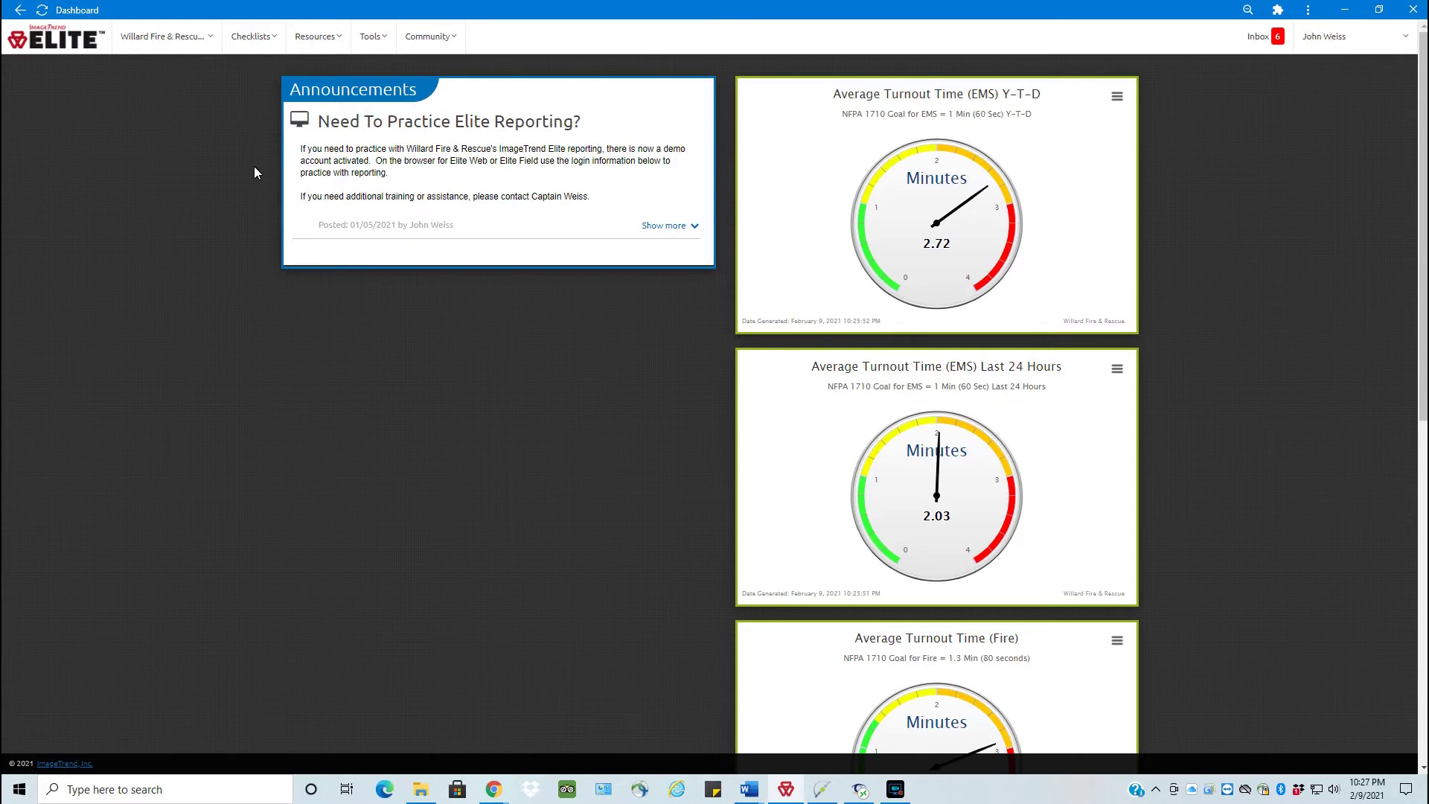
- Open the Checklists mega-menu from the dashboard's top navigation bar
{"action": "left_click", "coordinate": [275, 38]}
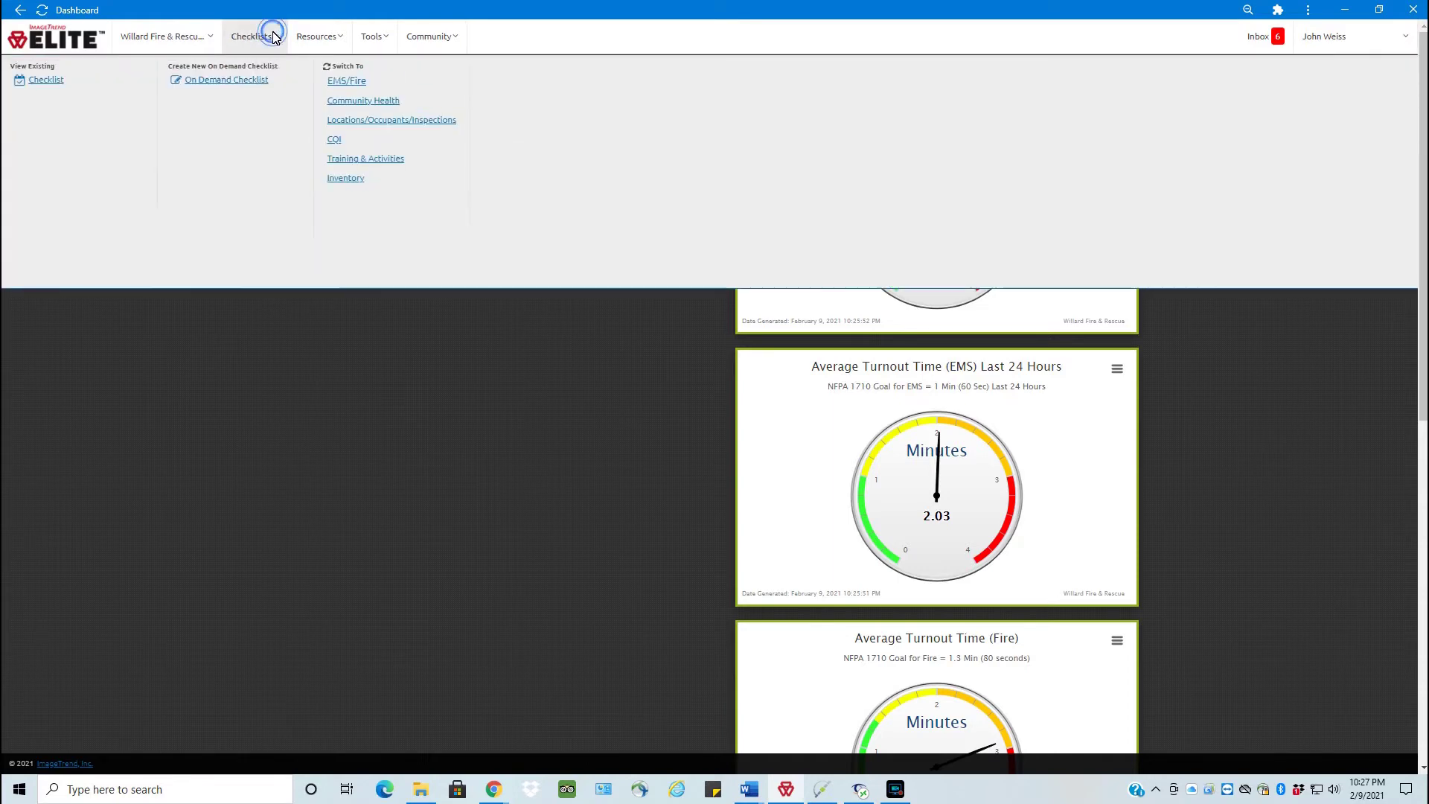
{"action": "left_click", "coordinate": [346, 77]}
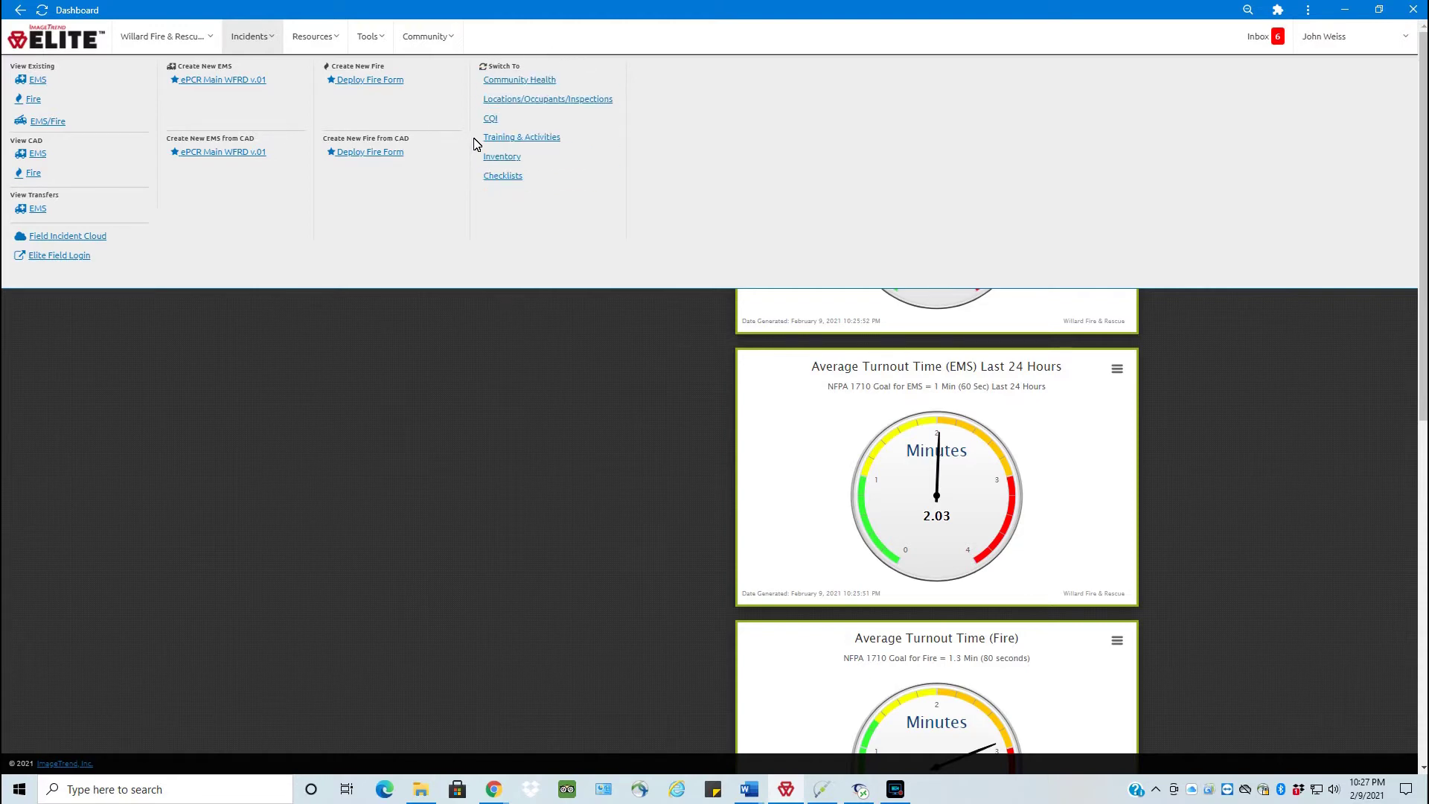
{"action": "left_click", "coordinate": [500, 175]}
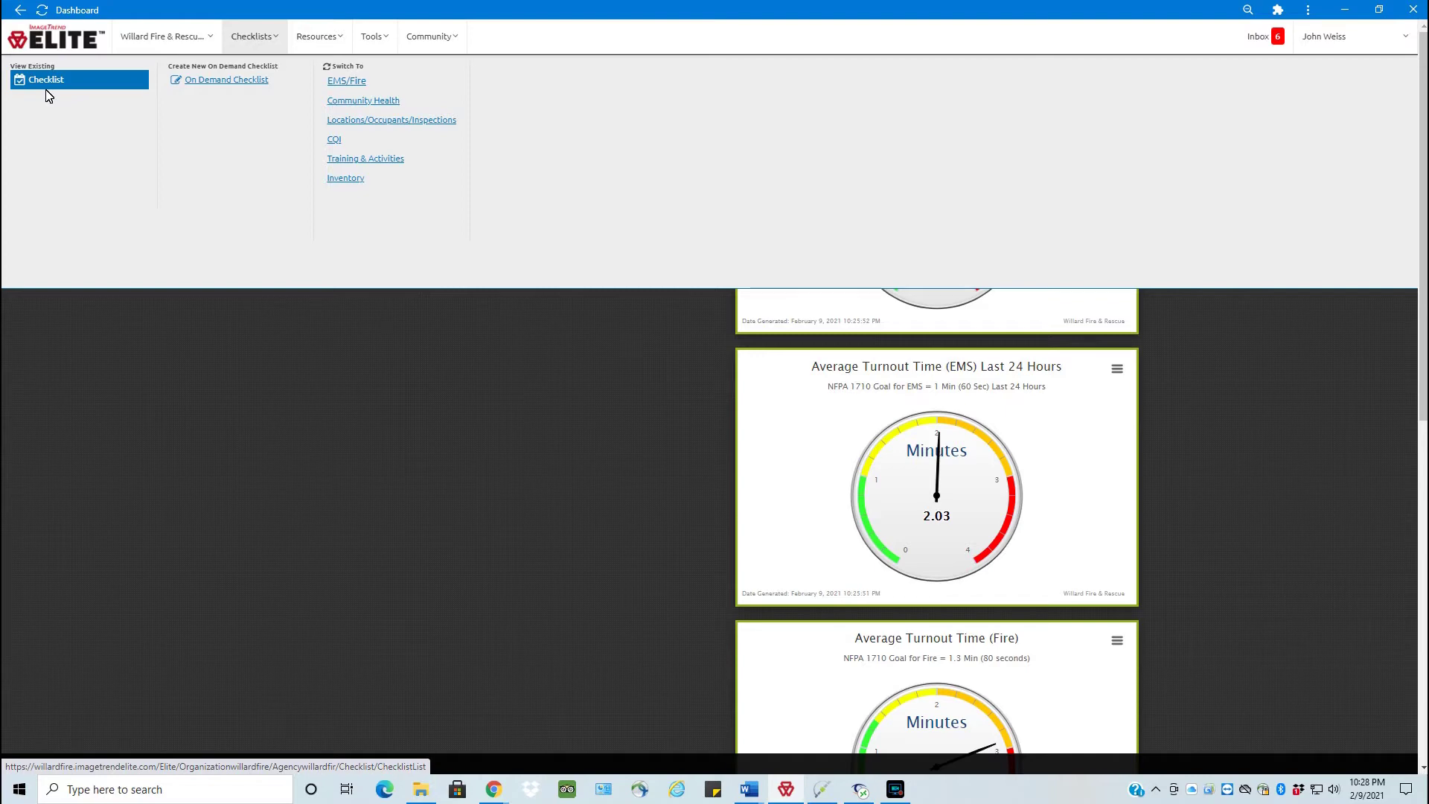
{"action": "left_click", "coordinate": [187, 76]}
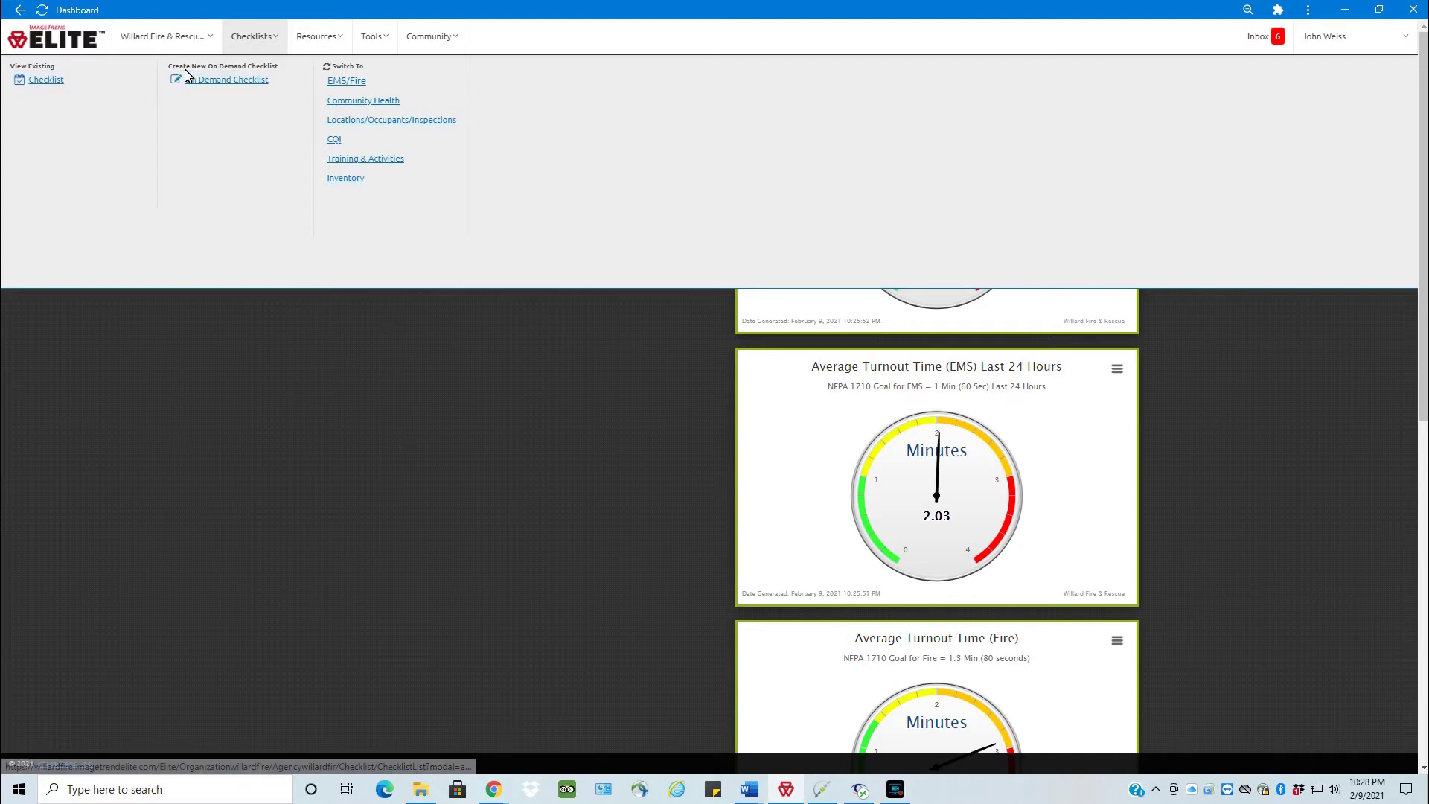
- Create a new on-demand Monthly Checklist - Station from the Checklists list
{"action": "left_click", "coordinate": [222, 85]}
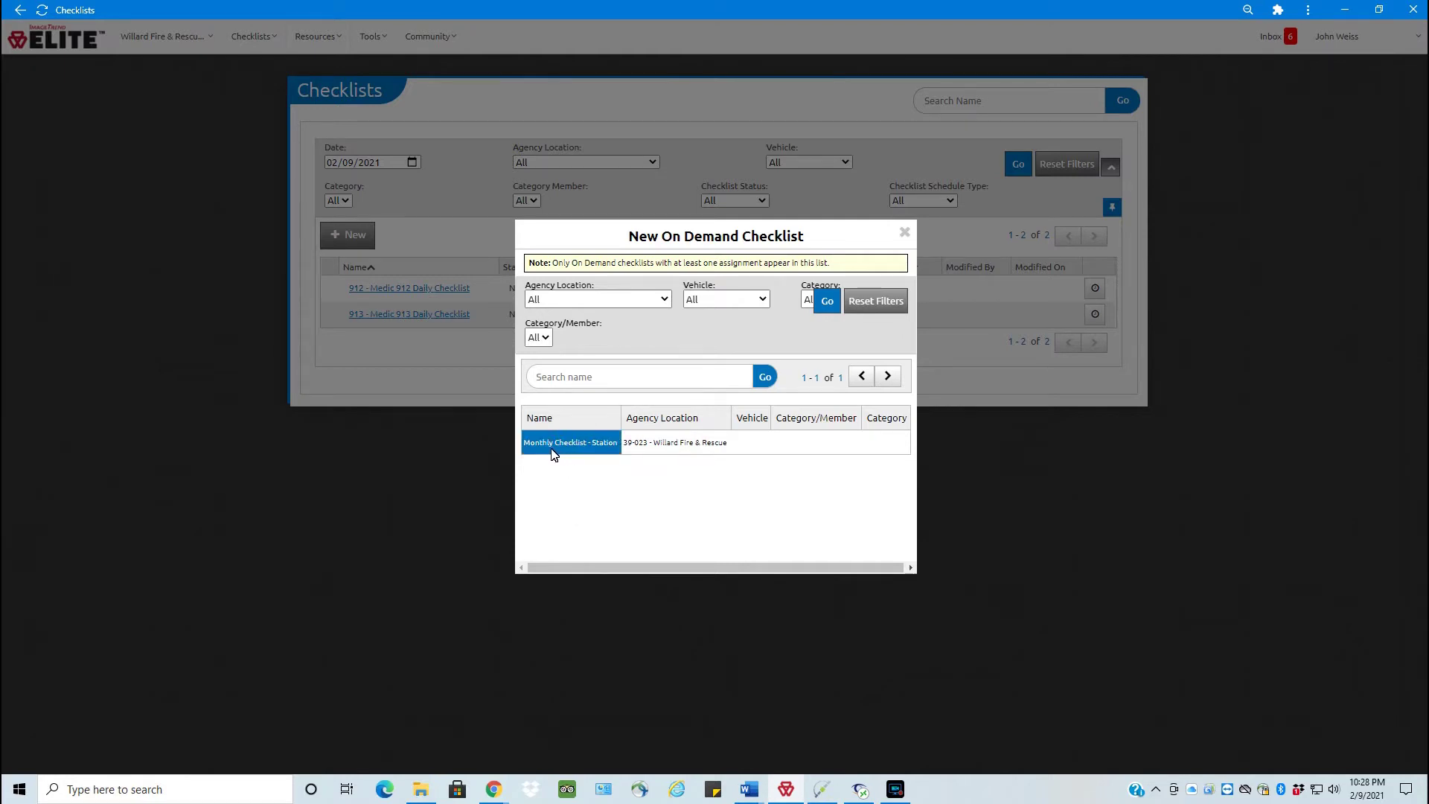
{"action": "left_click", "coordinate": [904, 235]}
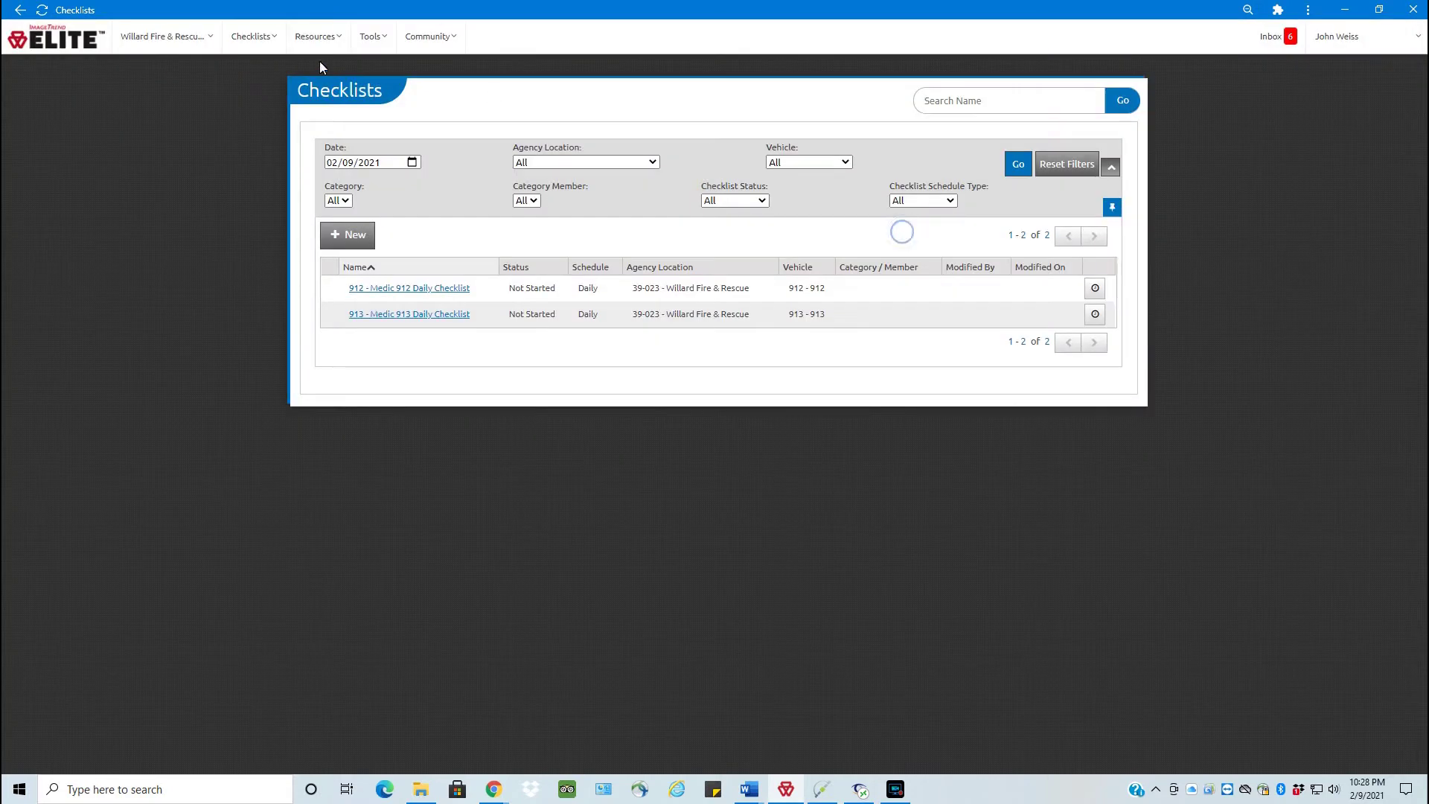
{"action": "left_click", "coordinate": [271, 36]}
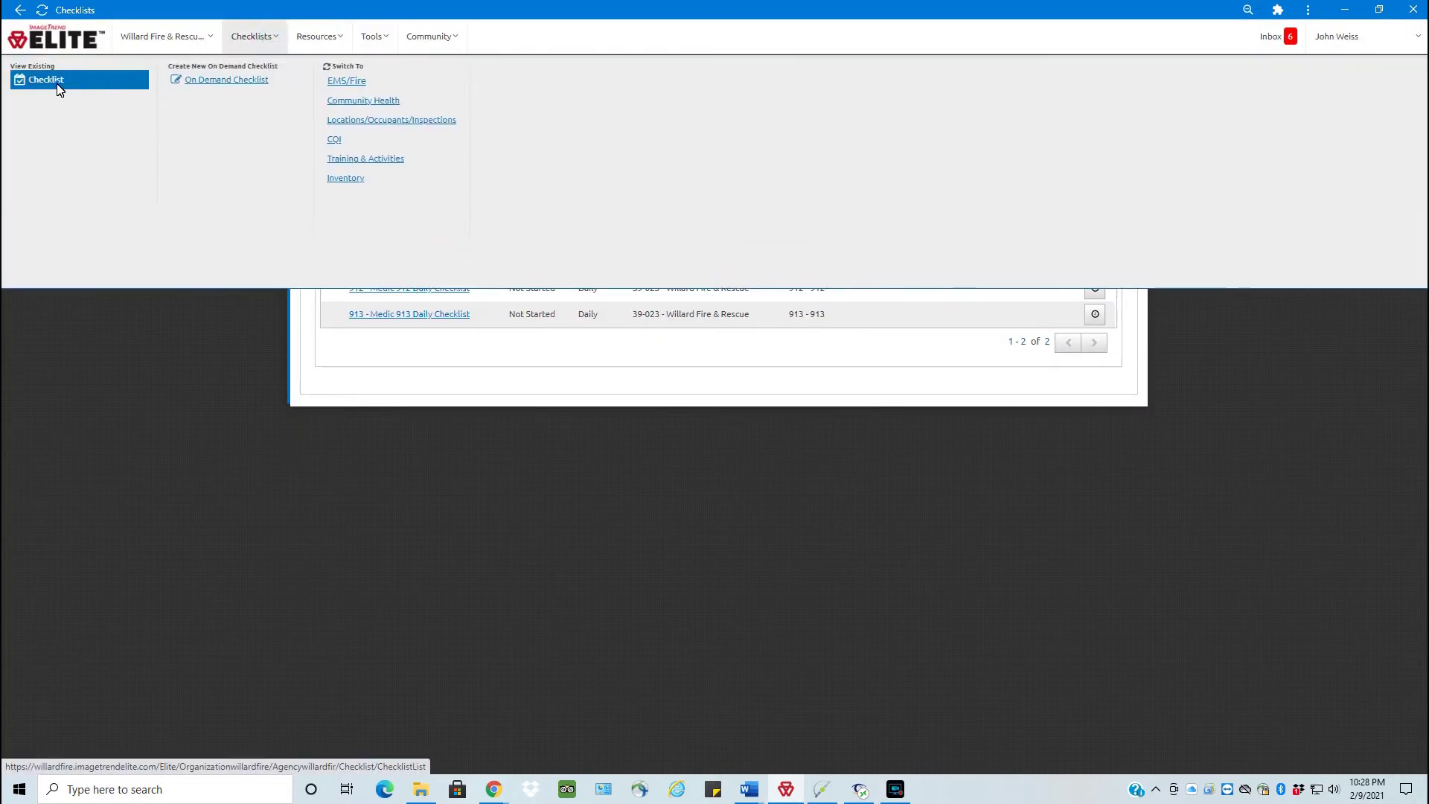
{"action": "left_click", "coordinate": [58, 83]}
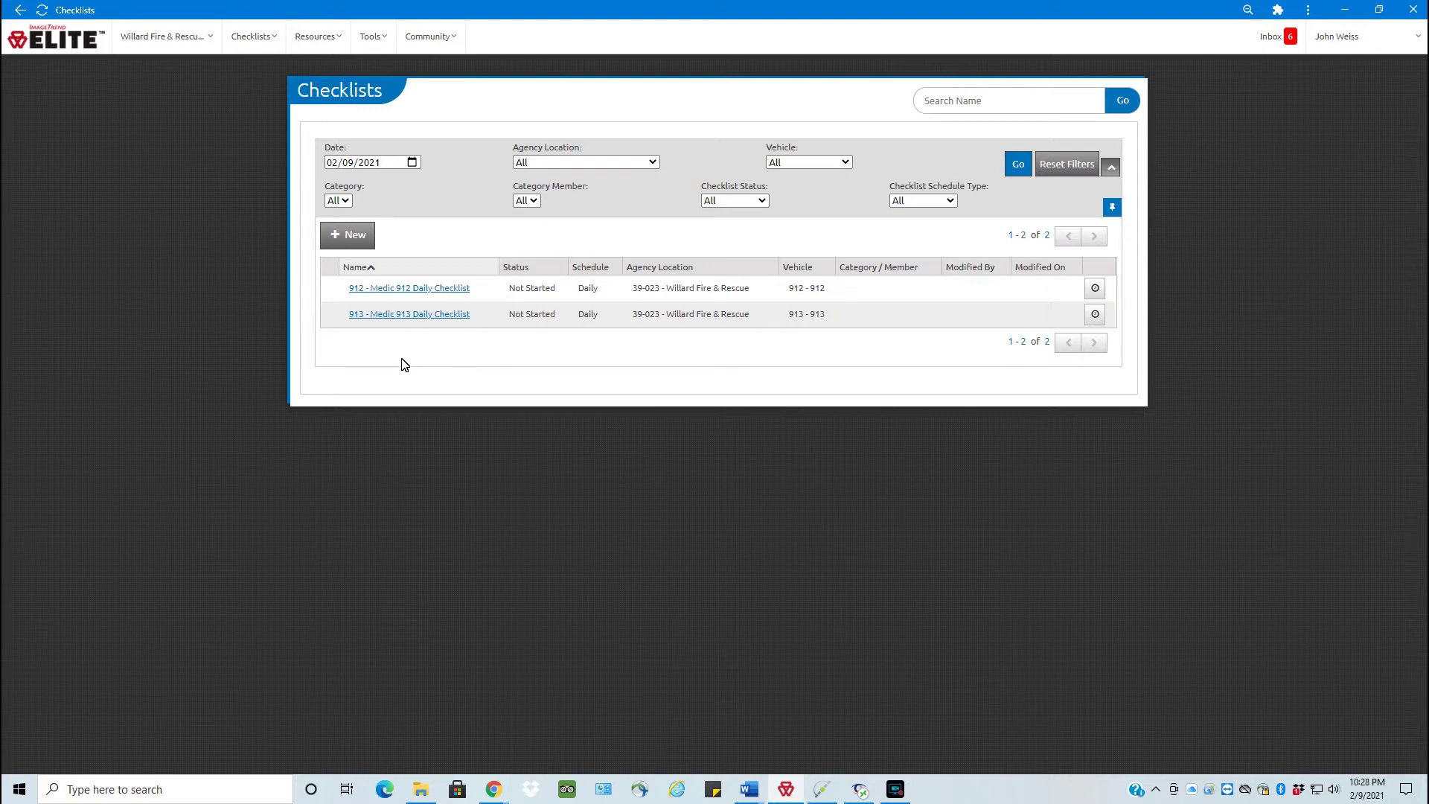
{"action": "left_click", "coordinate": [349, 237]}
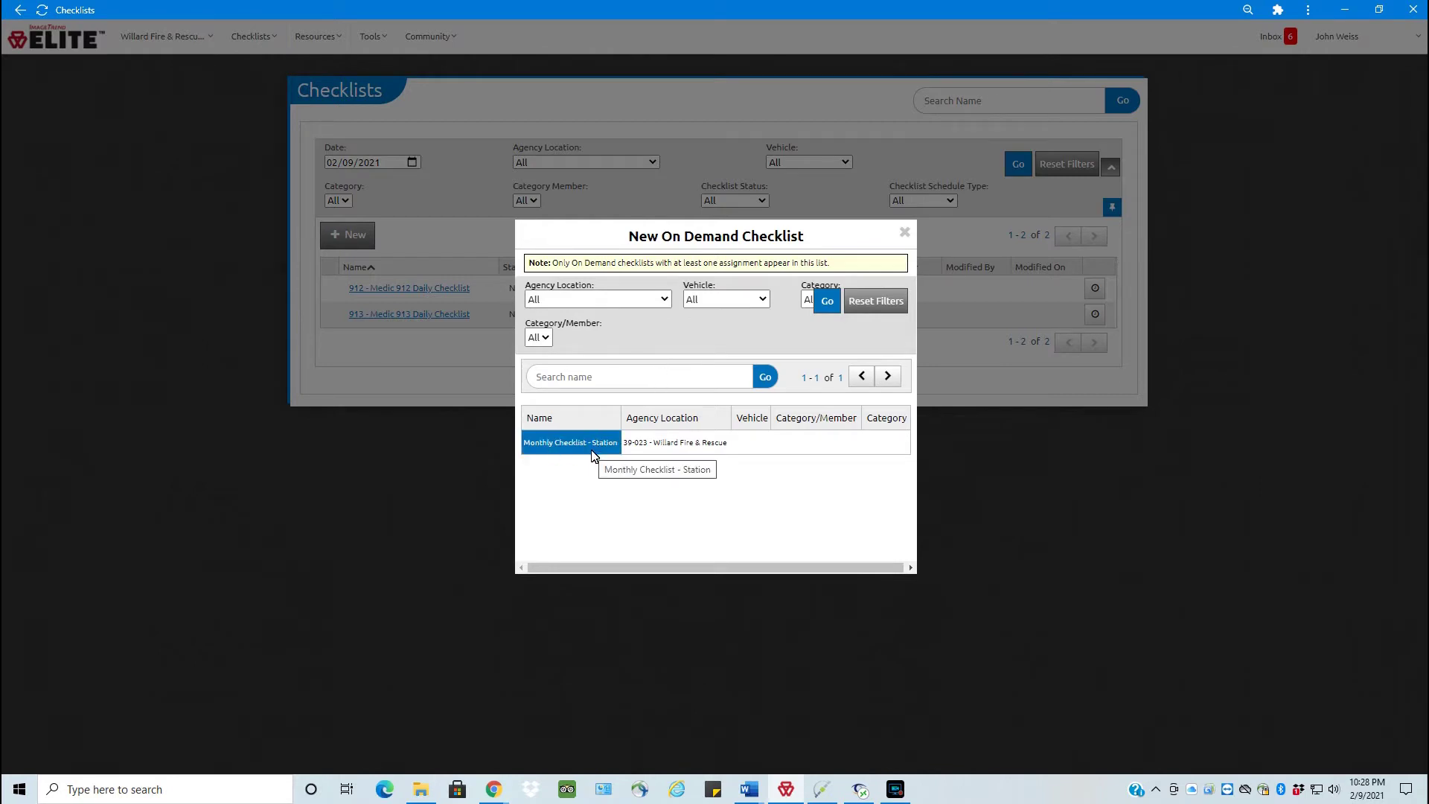
{"action": "left_click", "coordinate": [573, 443]}
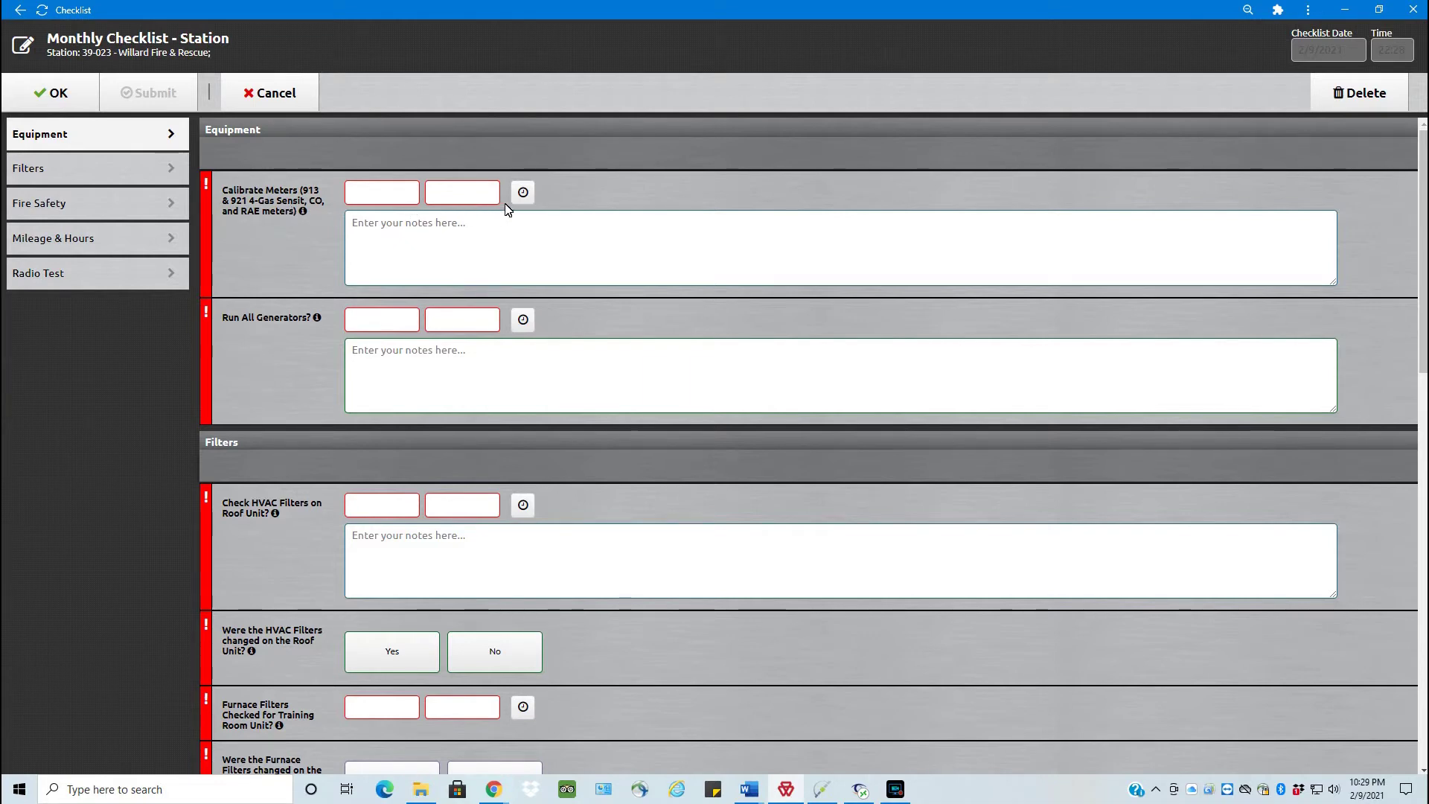
- Stamp Calibrate Meters with 02/09/2021 22:29:26 and place the cursor in its notes
{"action": "left_click", "coordinate": [524, 193]}
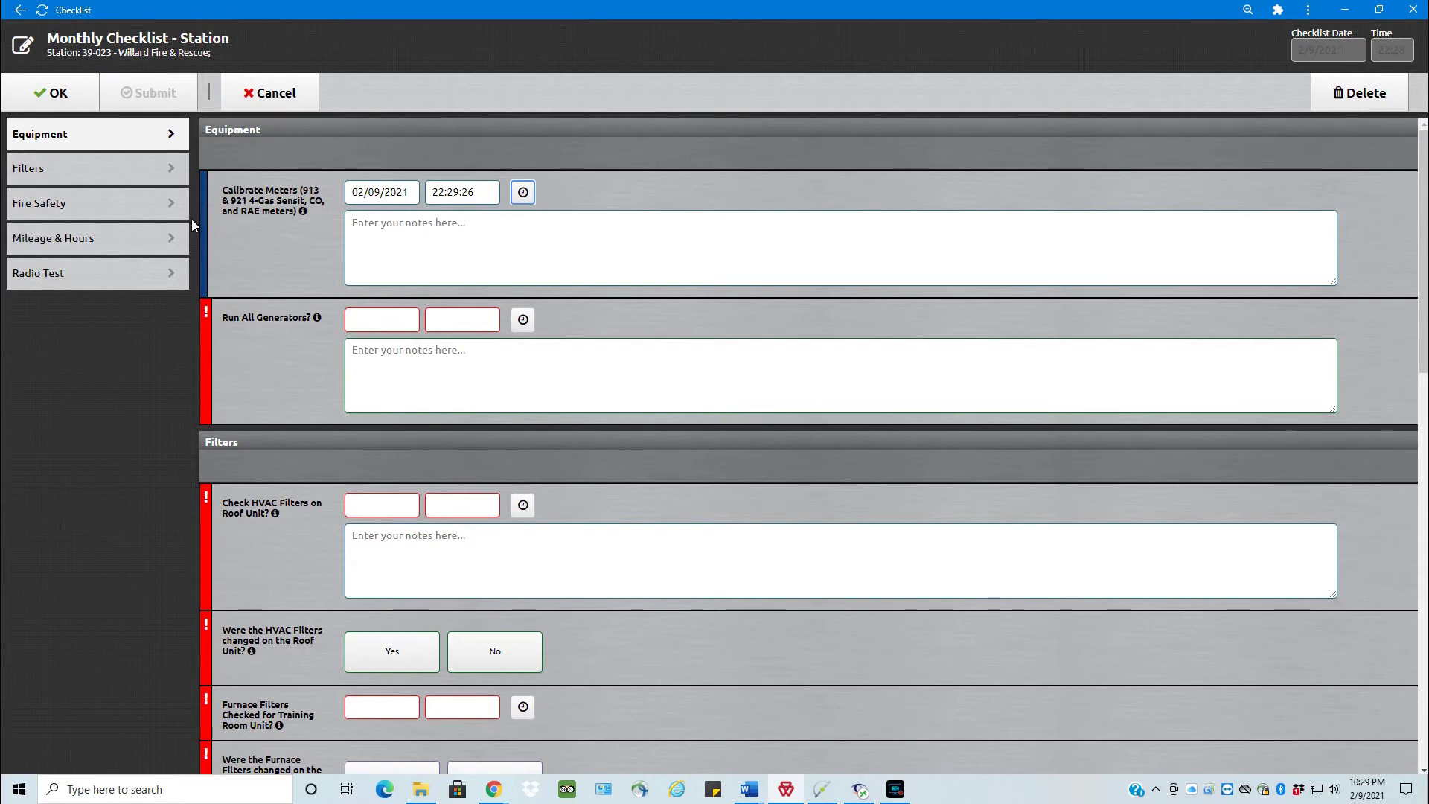
{"action": "left_click", "coordinate": [478, 232]}
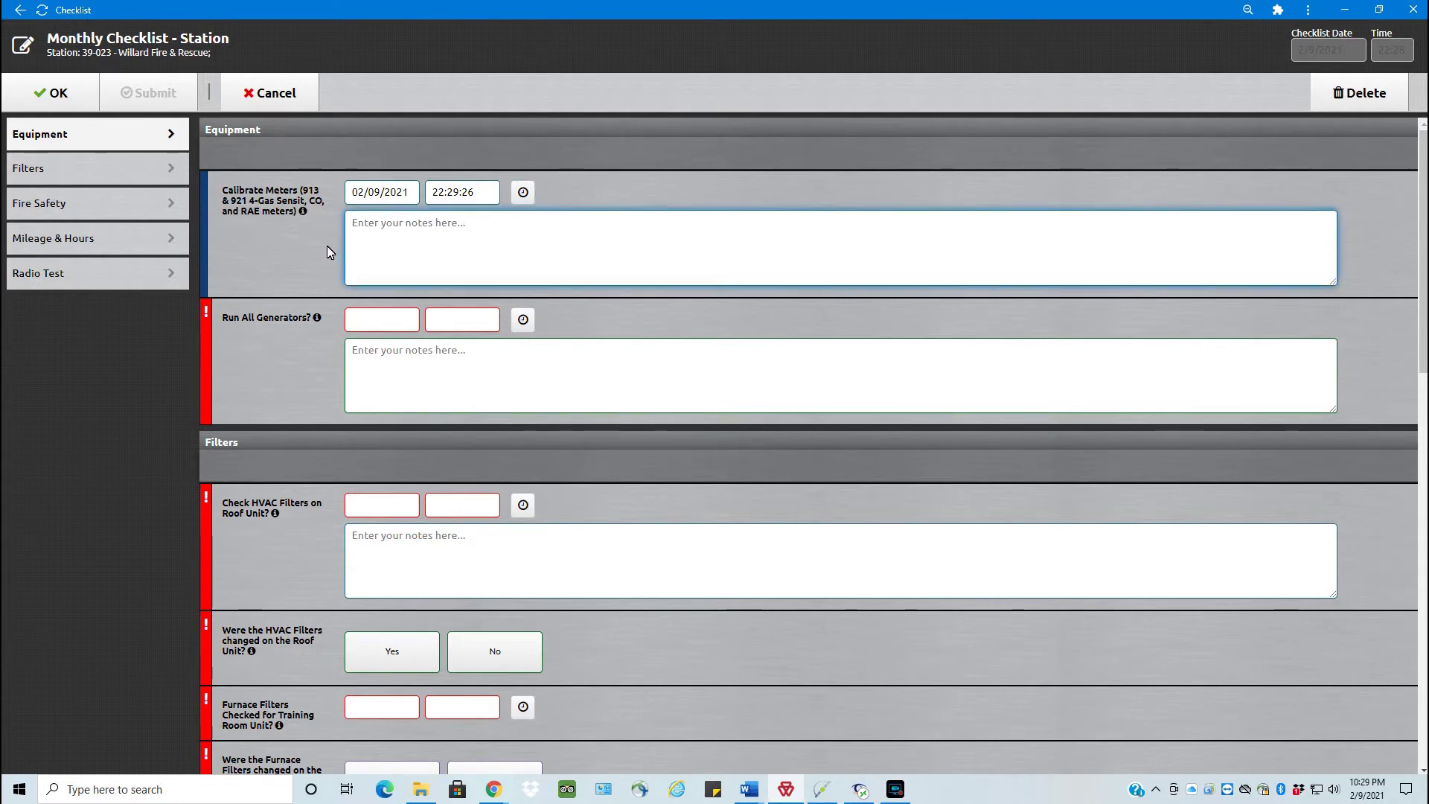
- Note under Calibrate Meters: 'All meters passed the test. Getting low low on the calibration gas.'
{"action": "type", "text": "All meters pa"}
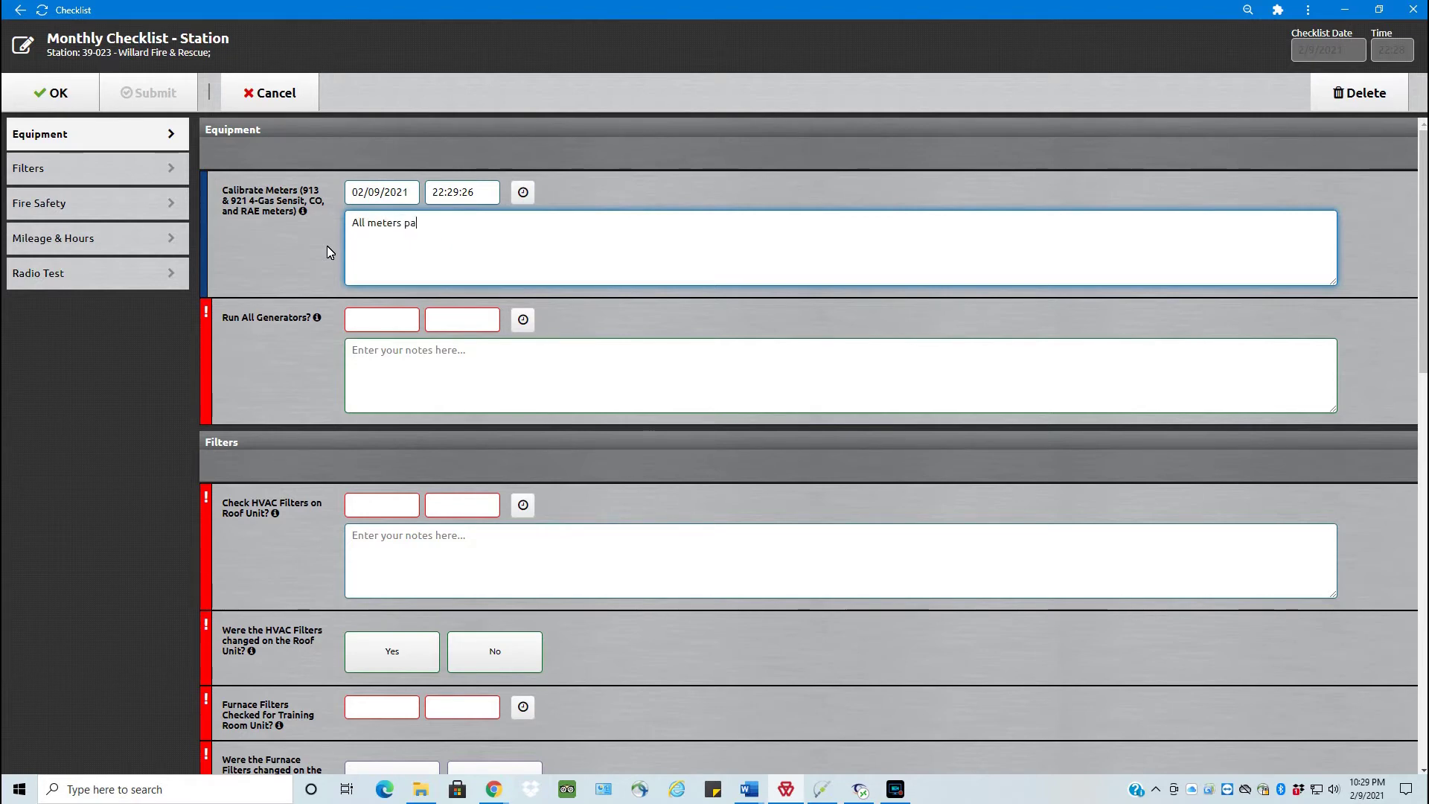
{"action": "type", "text": "ssed the test.  Getting low "}
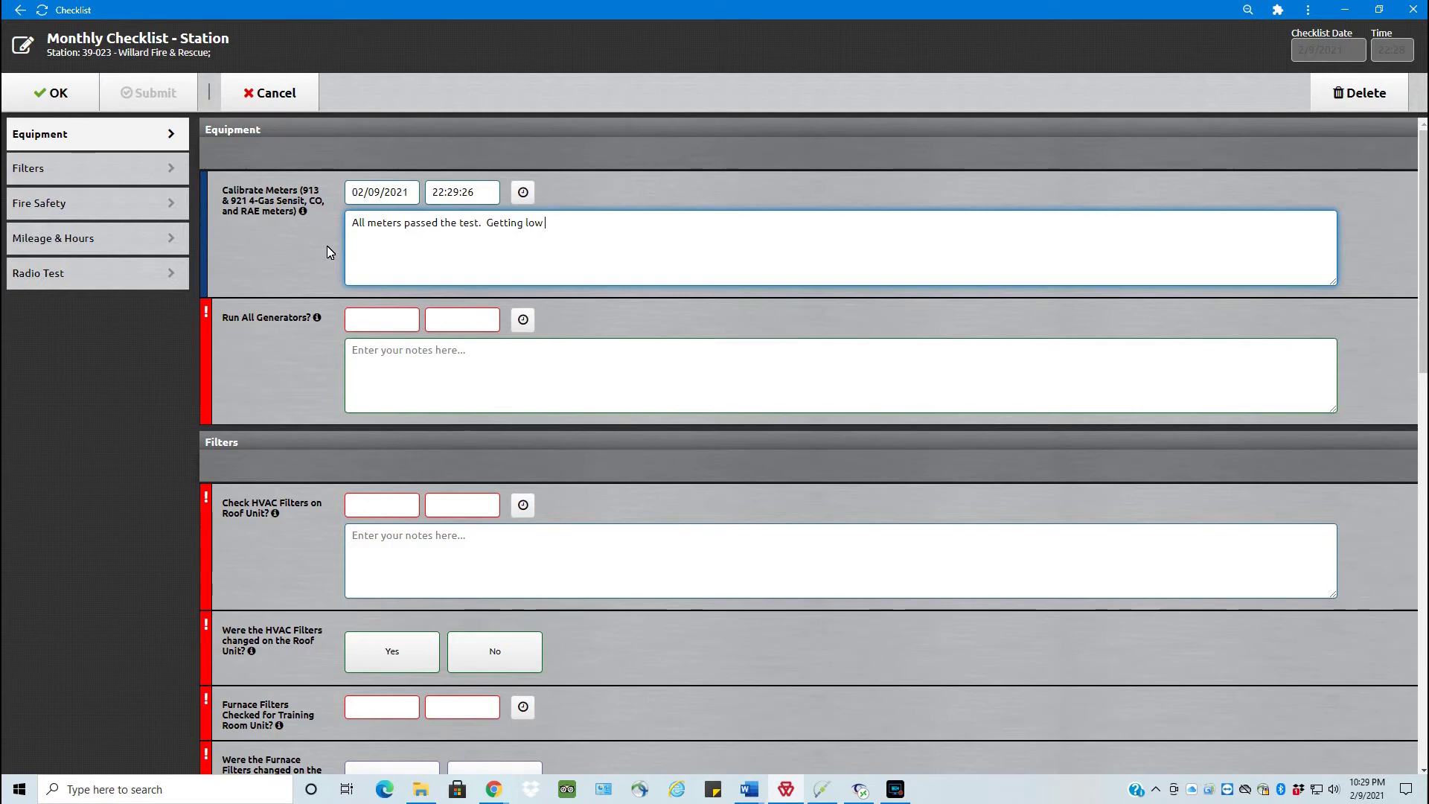
{"action": "type", "text": "low on the calibration "}
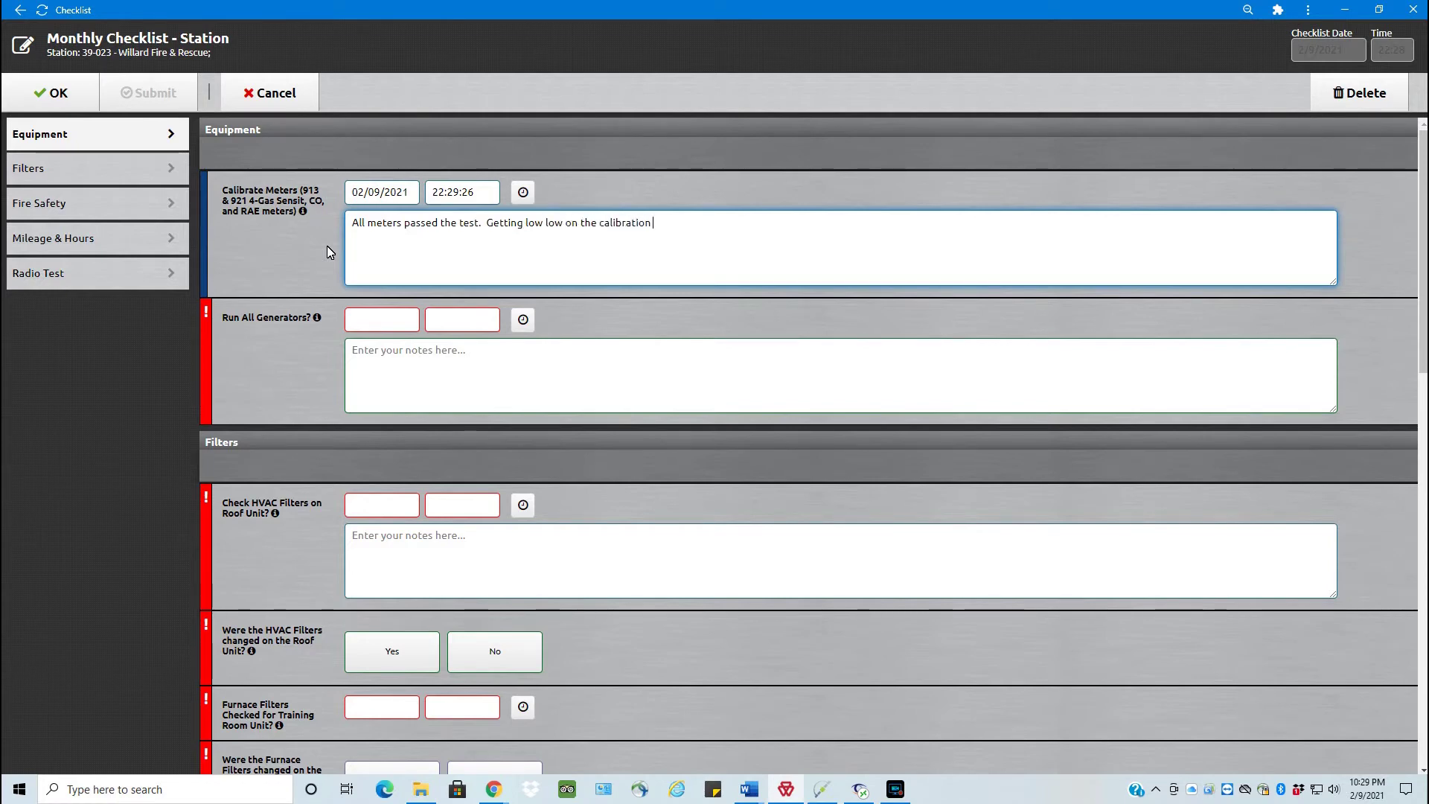
{"action": "type", "text": "gas."}
- Stamp Run All Generators and note 'OK, no issues/problems.'
{"action": "left_click", "coordinate": [523, 320]}
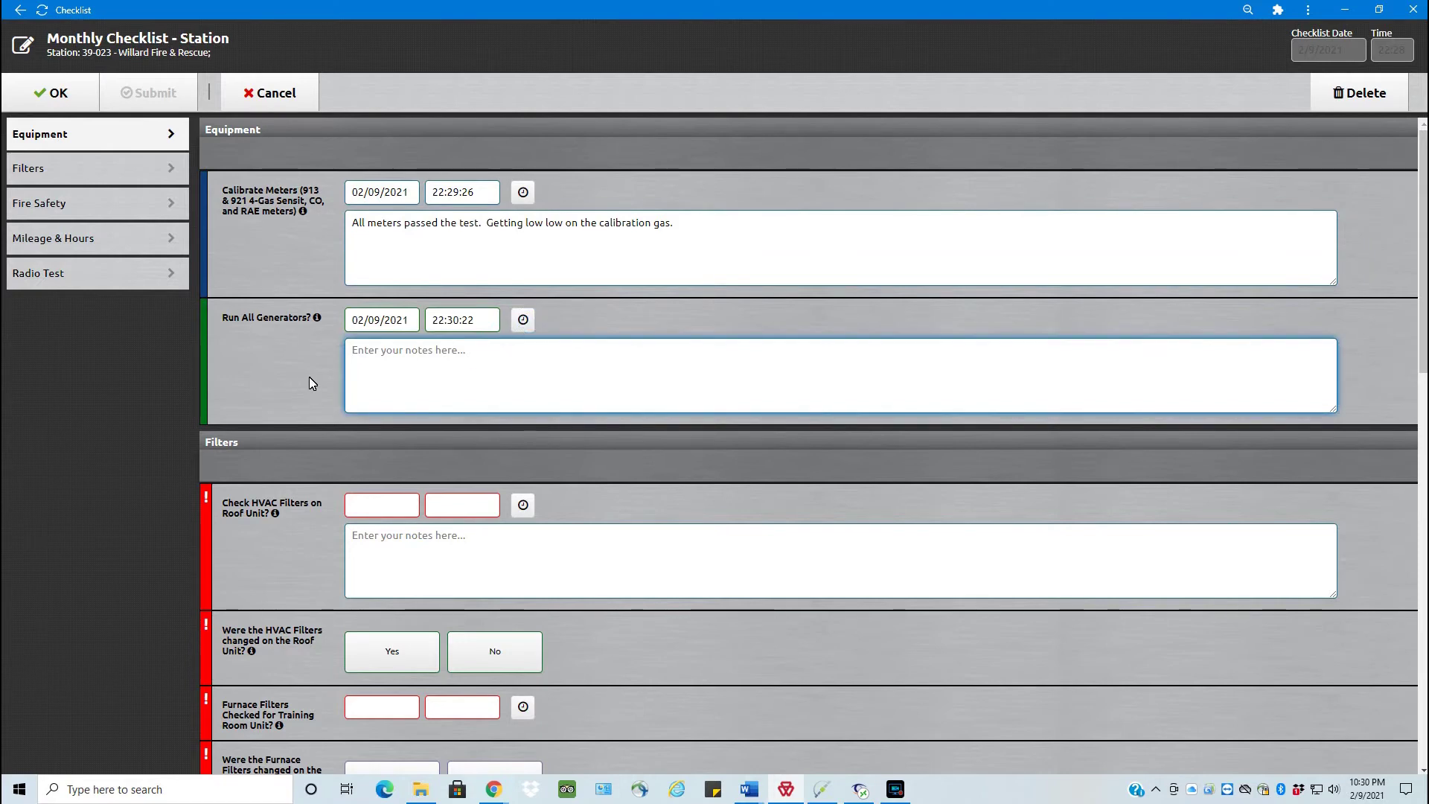
{"action": "type", "text": "OK, no issues/problems."}
{"action": "scroll", "coordinate": [298, 380], "scroll_direction": "down", "scroll_amount": 3}
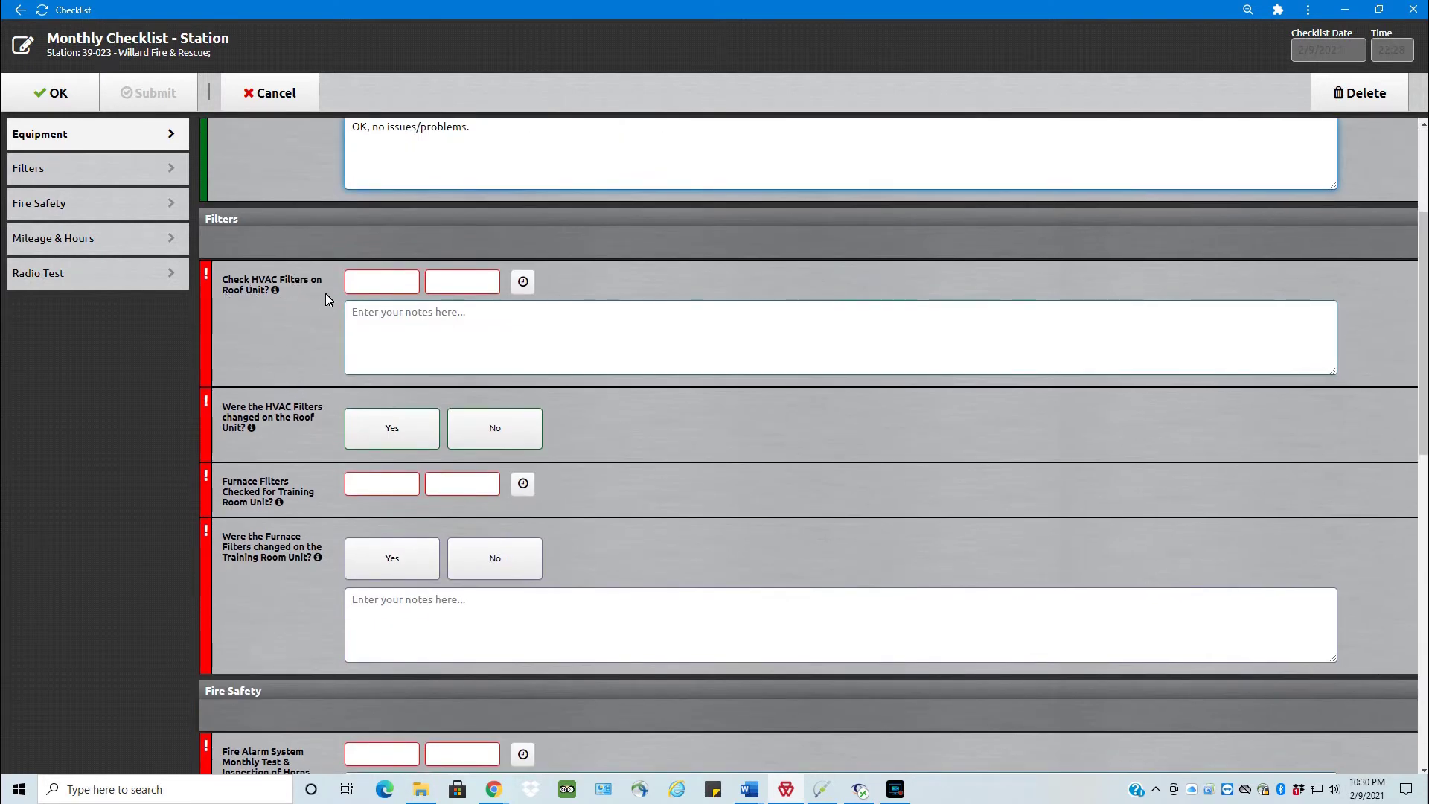
- Stamp the HVAC and Furnace Filters checks, answering Yes for HVAC and No for furnace changes
{"action": "left_click", "coordinate": [523, 282]}
{"action": "left_click", "coordinate": [368, 333]}
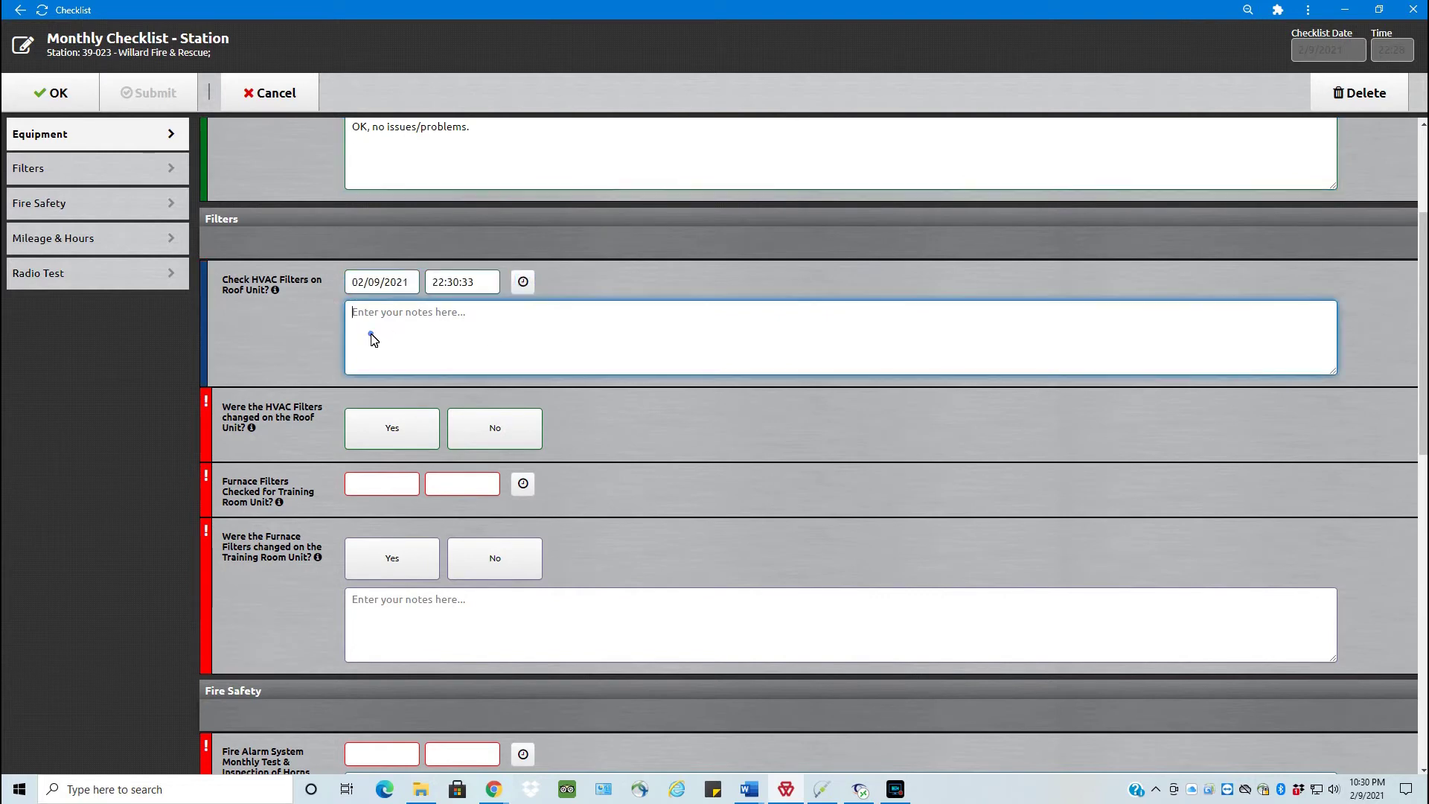
{"action": "left_click", "coordinate": [392, 428]}
{"action": "scroll", "coordinate": [322, 341], "scroll_direction": "down", "scroll_amount": 2}
{"action": "scroll", "coordinate": [328, 341], "scroll_direction": "down", "scroll_amount": 1}
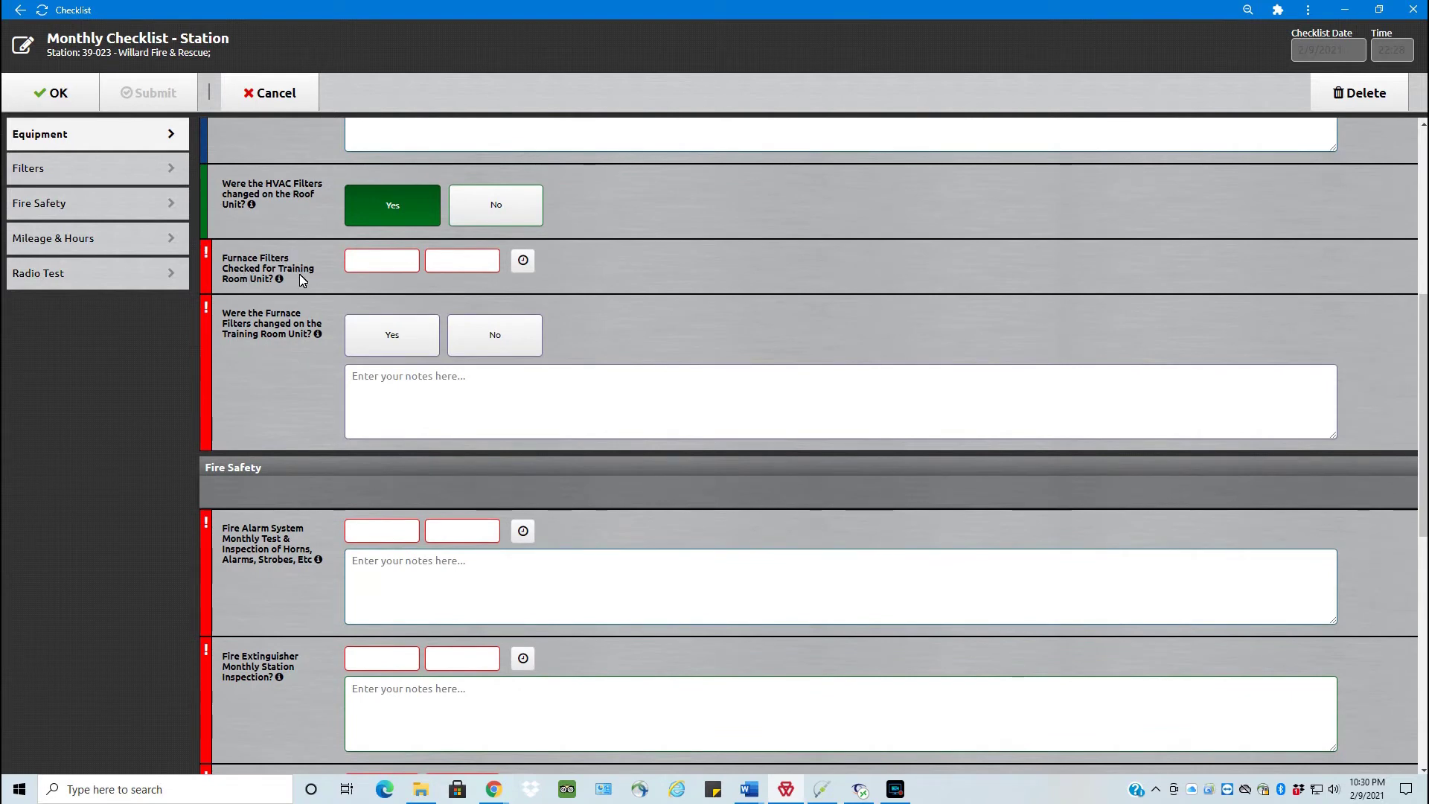
{"action": "left_click", "coordinate": [523, 260]}
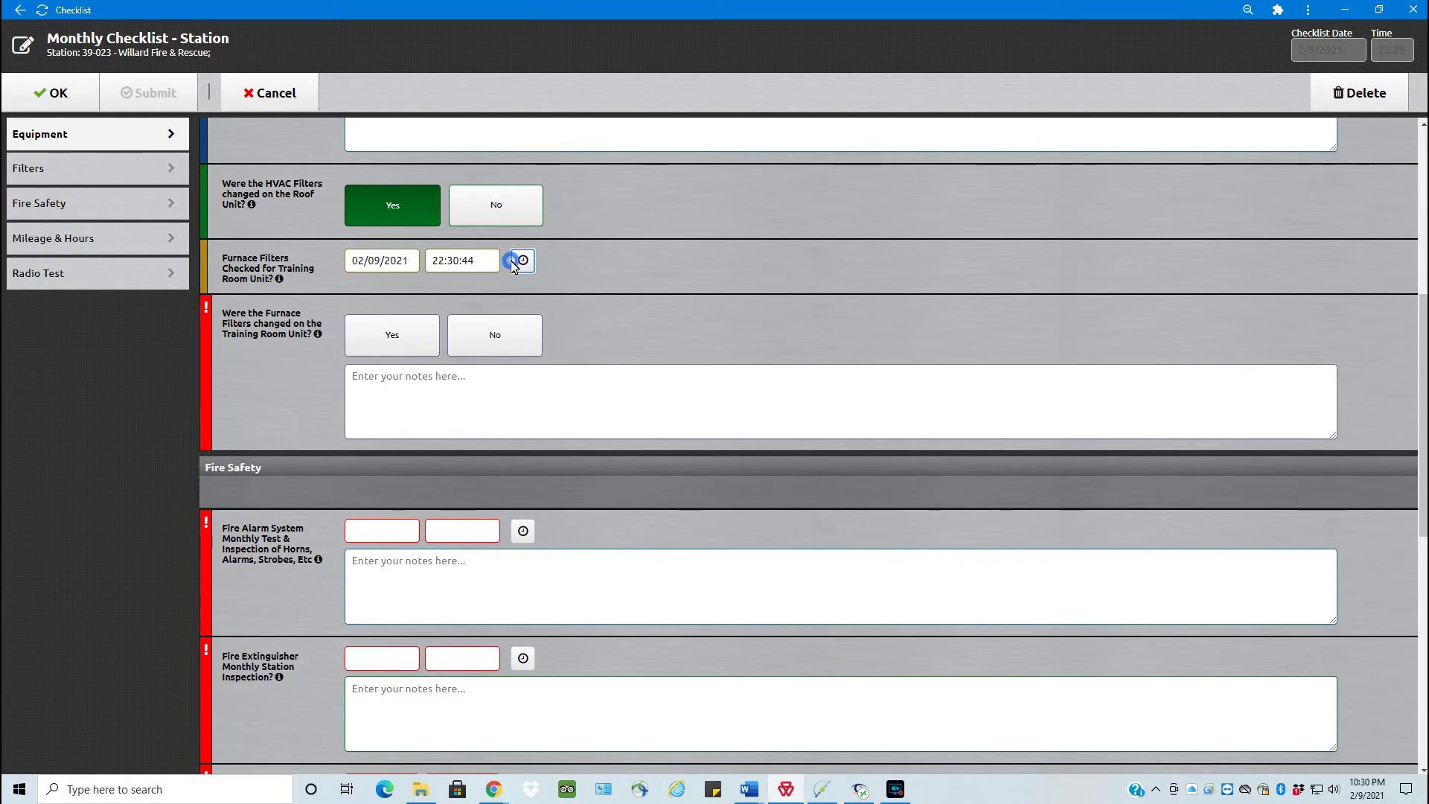
{"action": "left_click", "coordinate": [491, 331]}
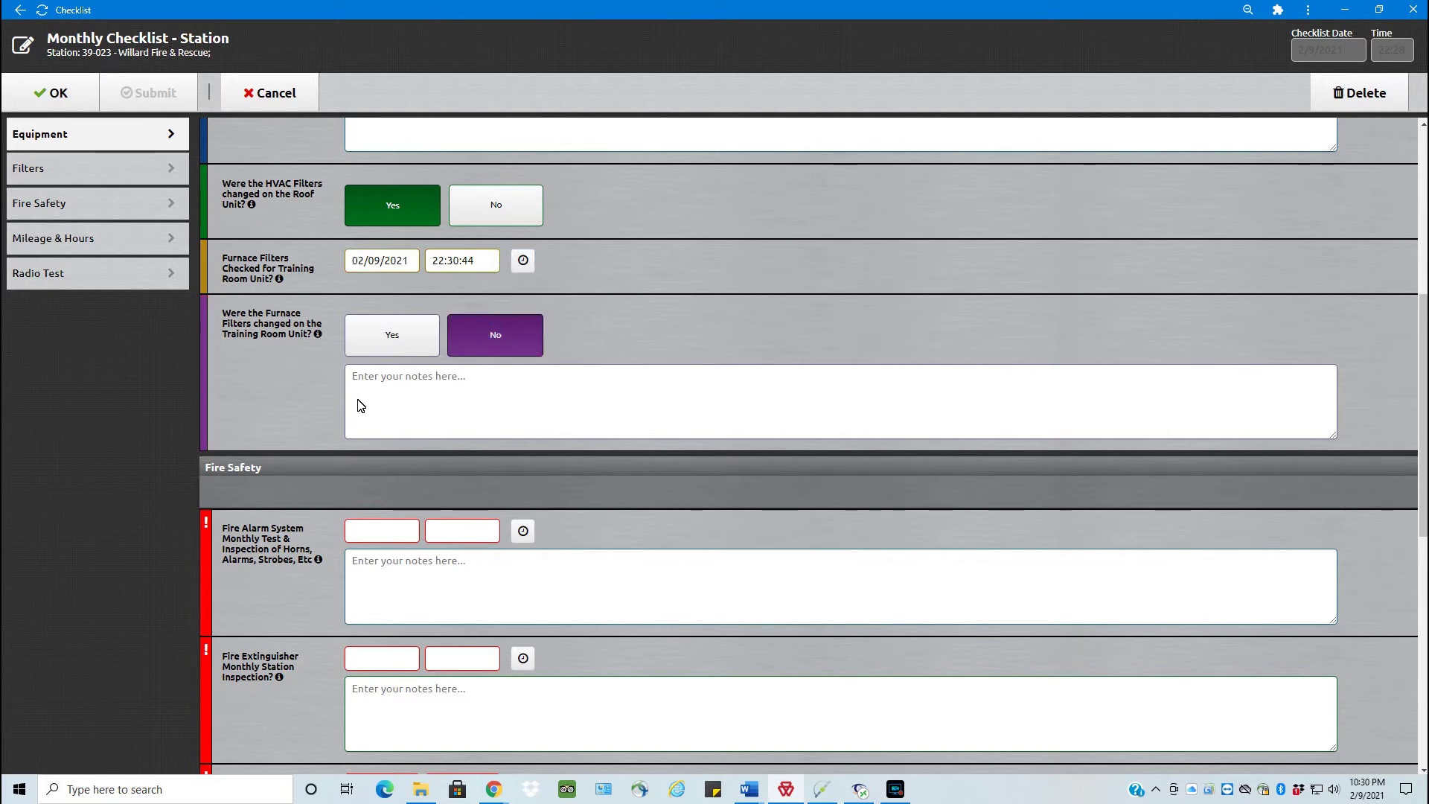
{"action": "scroll", "coordinate": [266, 399], "scroll_direction": "down", "scroll_amount": 4}
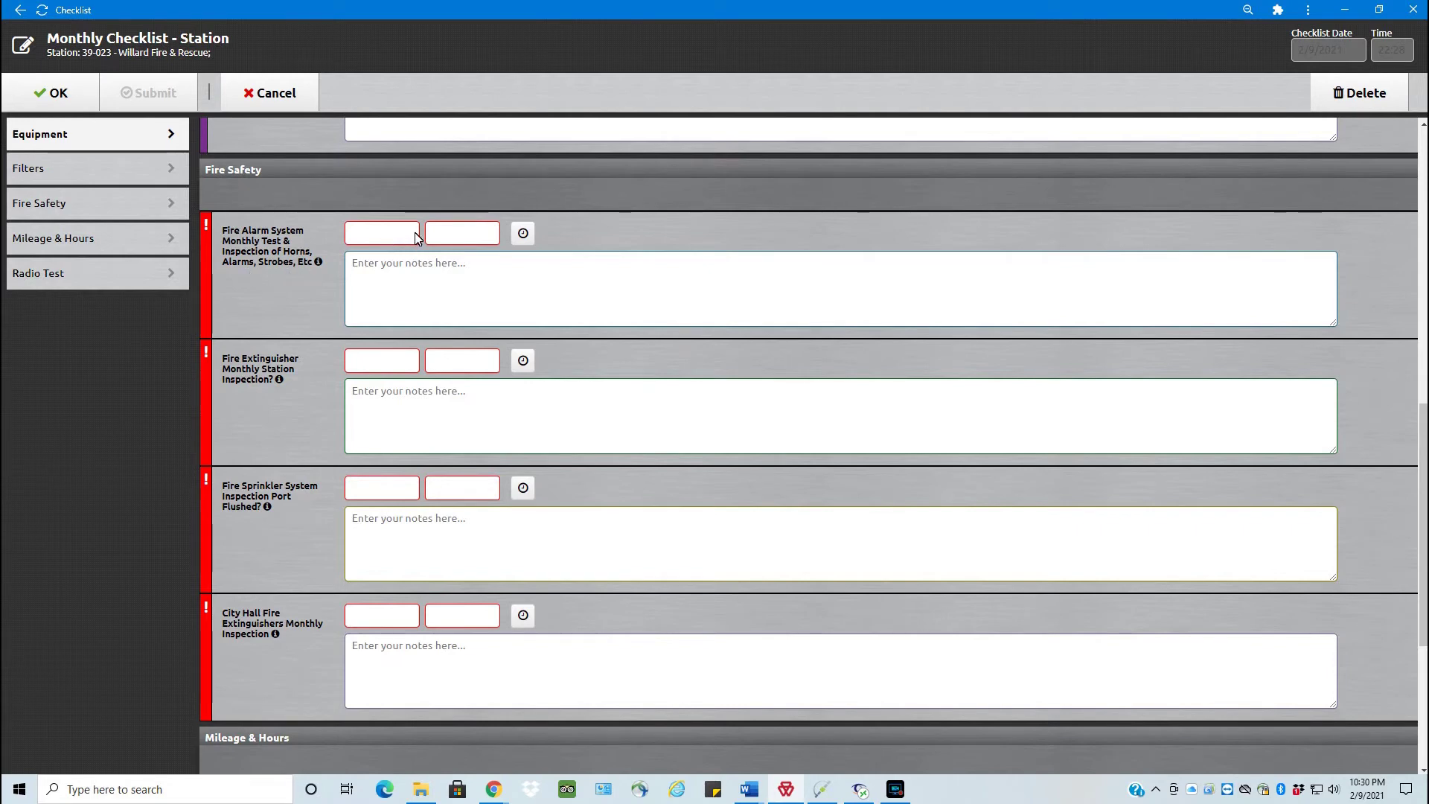
- Stamp the Fire Alarm System test and note 'OK'
{"action": "left_click", "coordinate": [523, 234]}
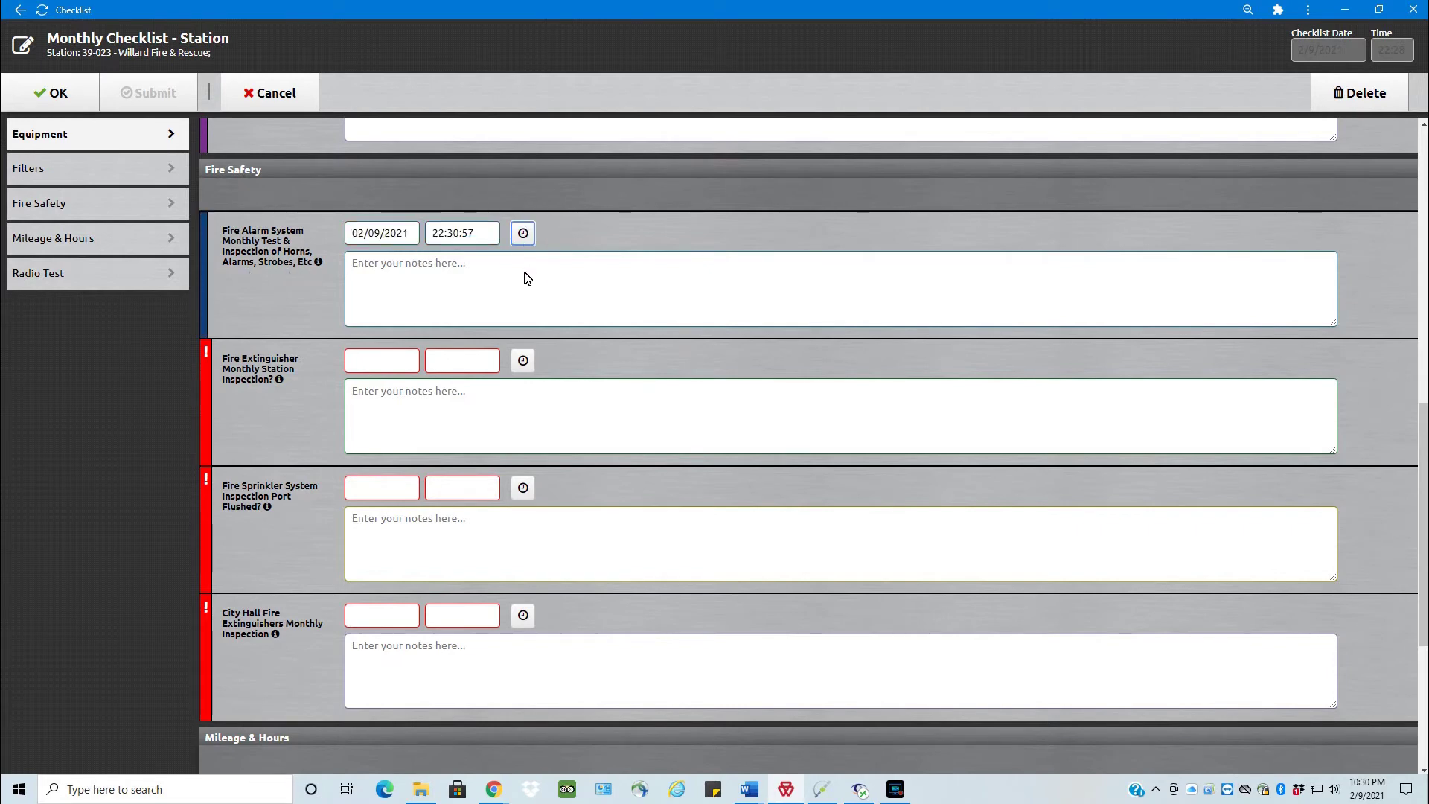
{"action": "left_click", "coordinate": [444, 277]}
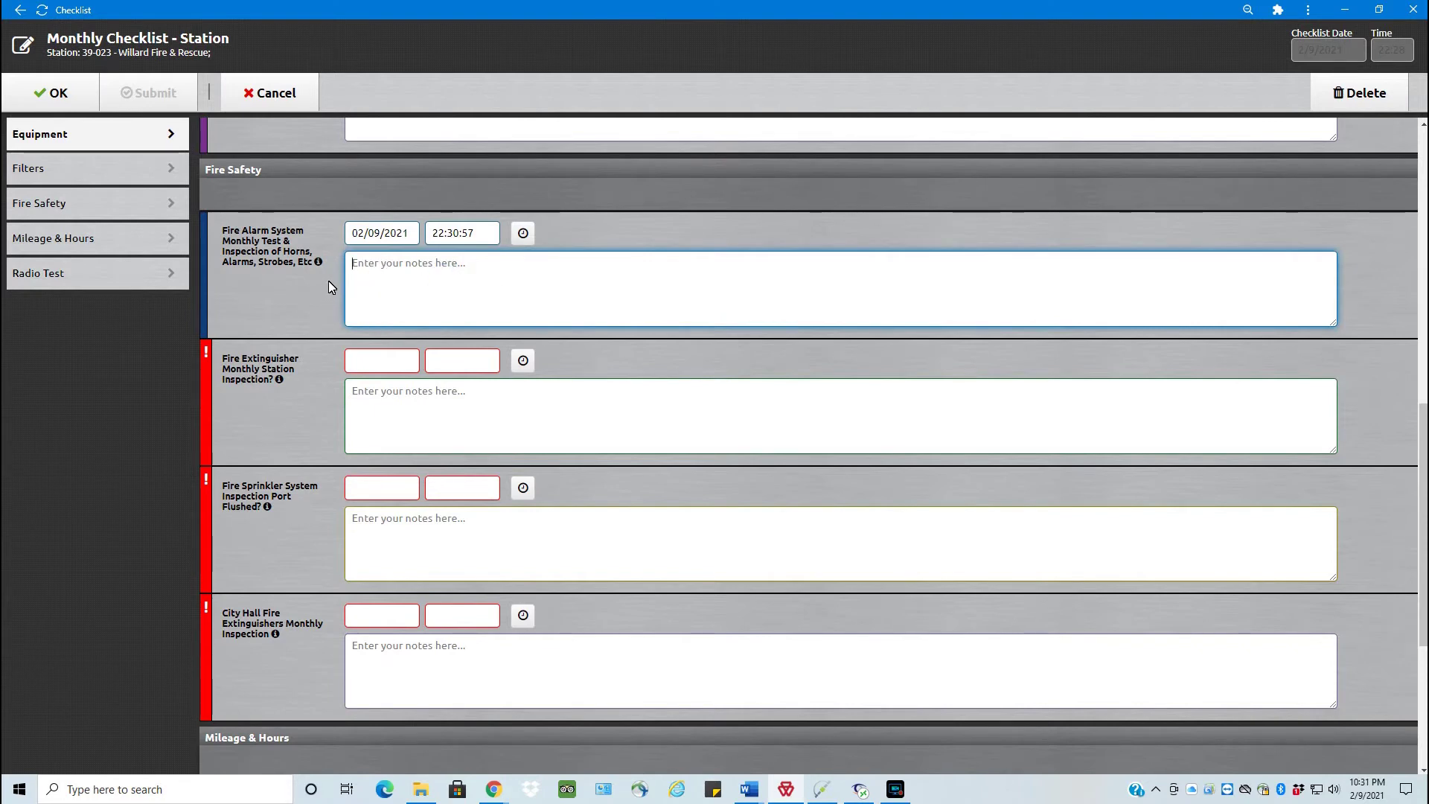
{"action": "type", "text": "OK"}
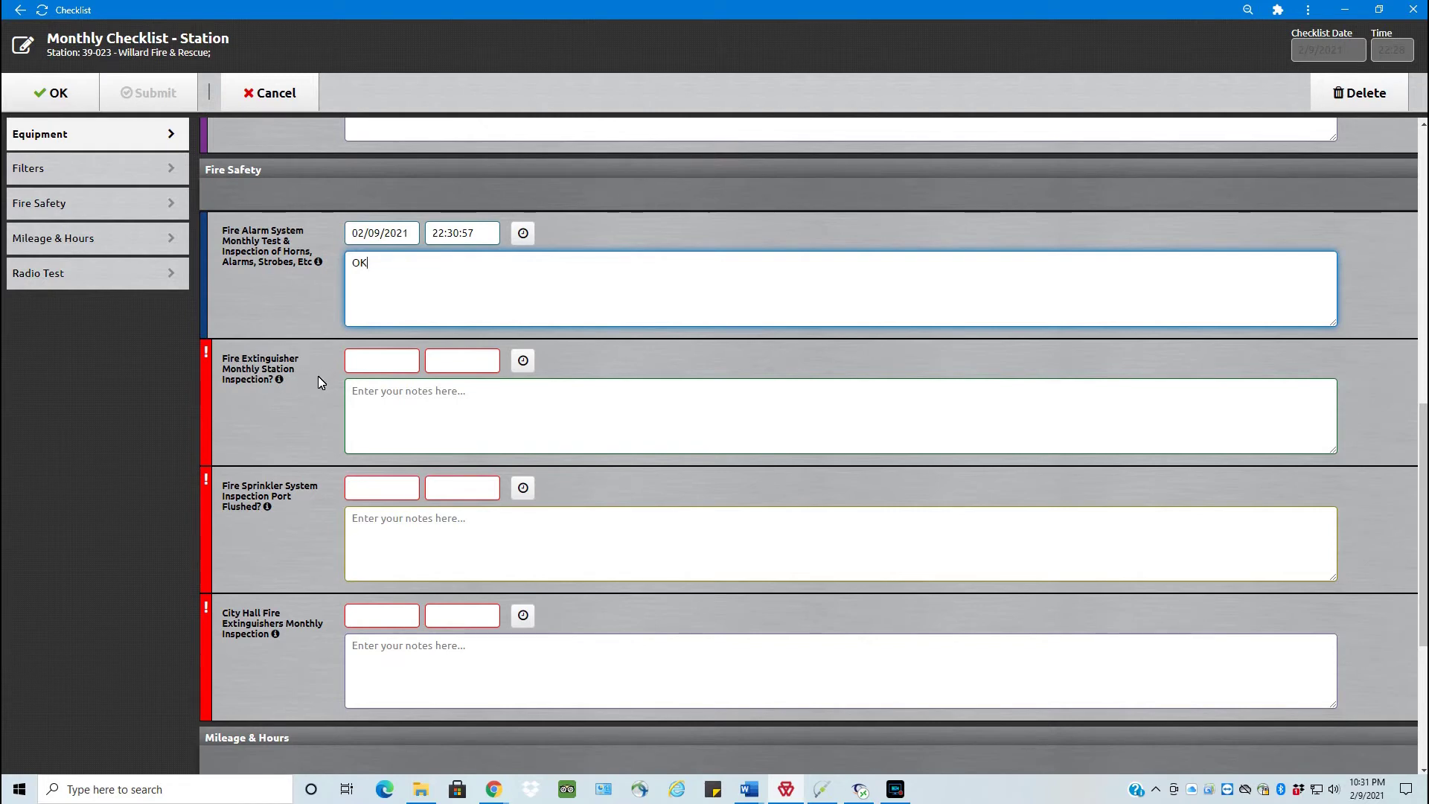
- Stamp the Fire Extinguisher inspection, noting the 931 extinguisher was missed and needs inspecting and tagging
{"action": "left_click", "coordinate": [523, 360]}
{"action": "left_click", "coordinate": [446, 428]}
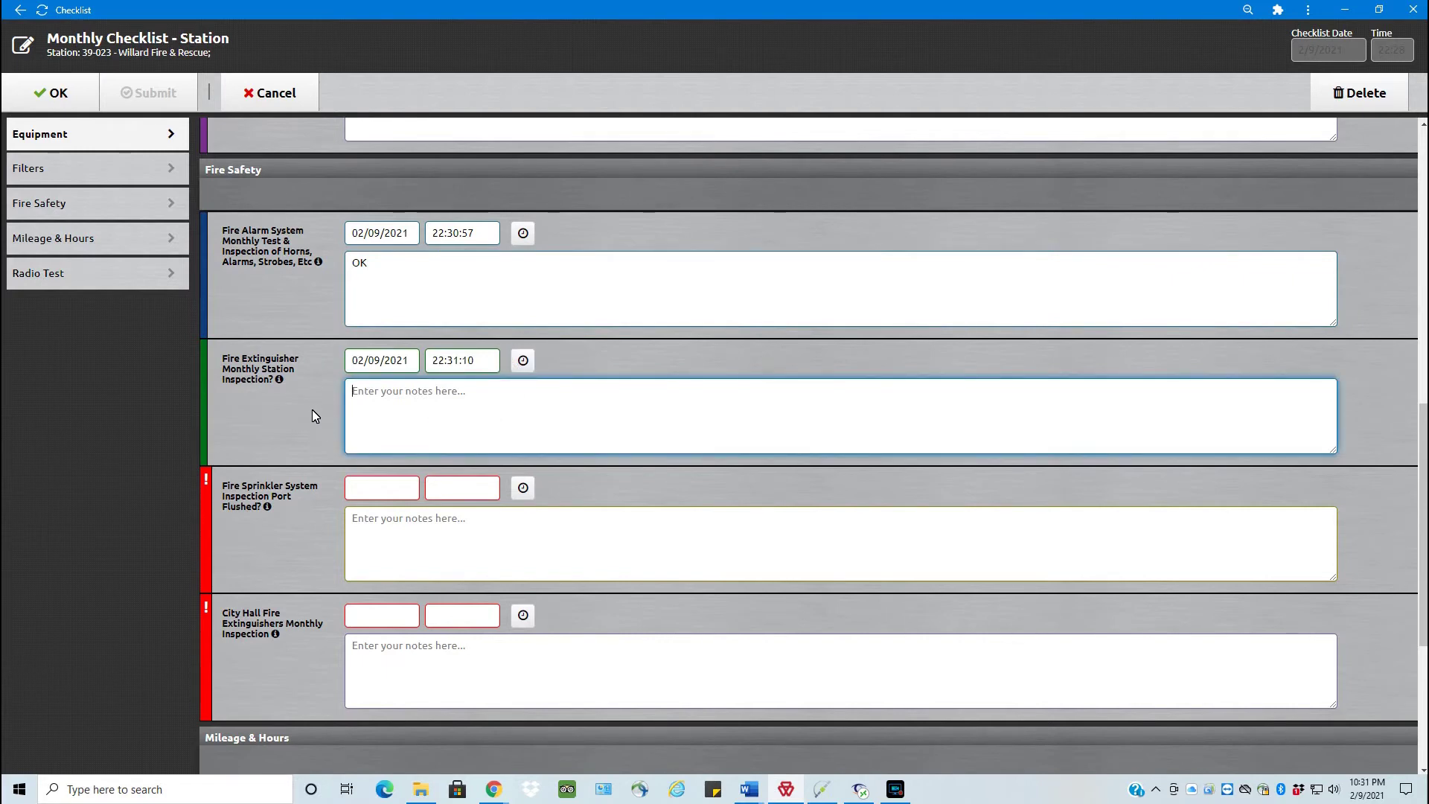
{"action": "type", "text": "931 f"}
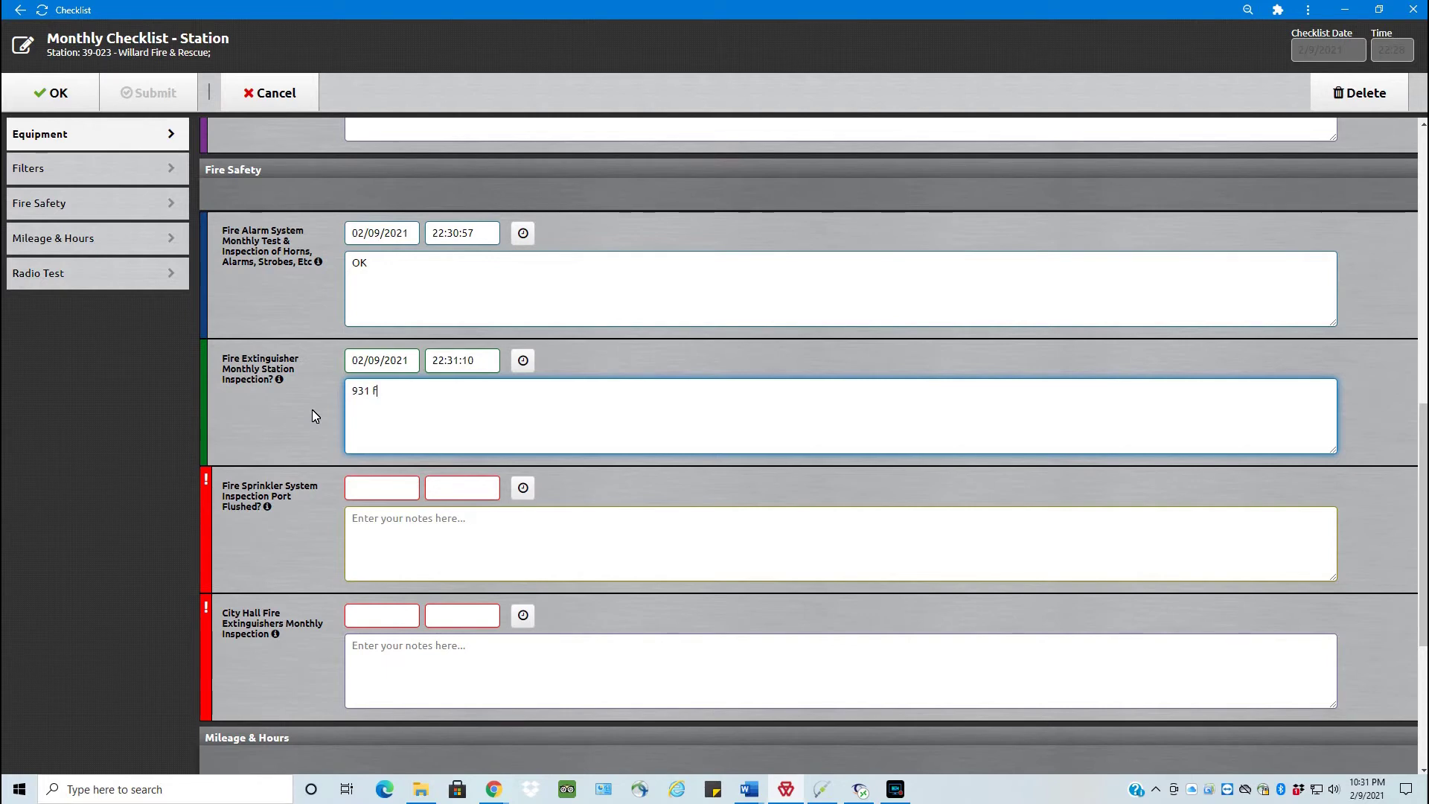
{"action": "type", "text": "ire extinguisher was missed"}
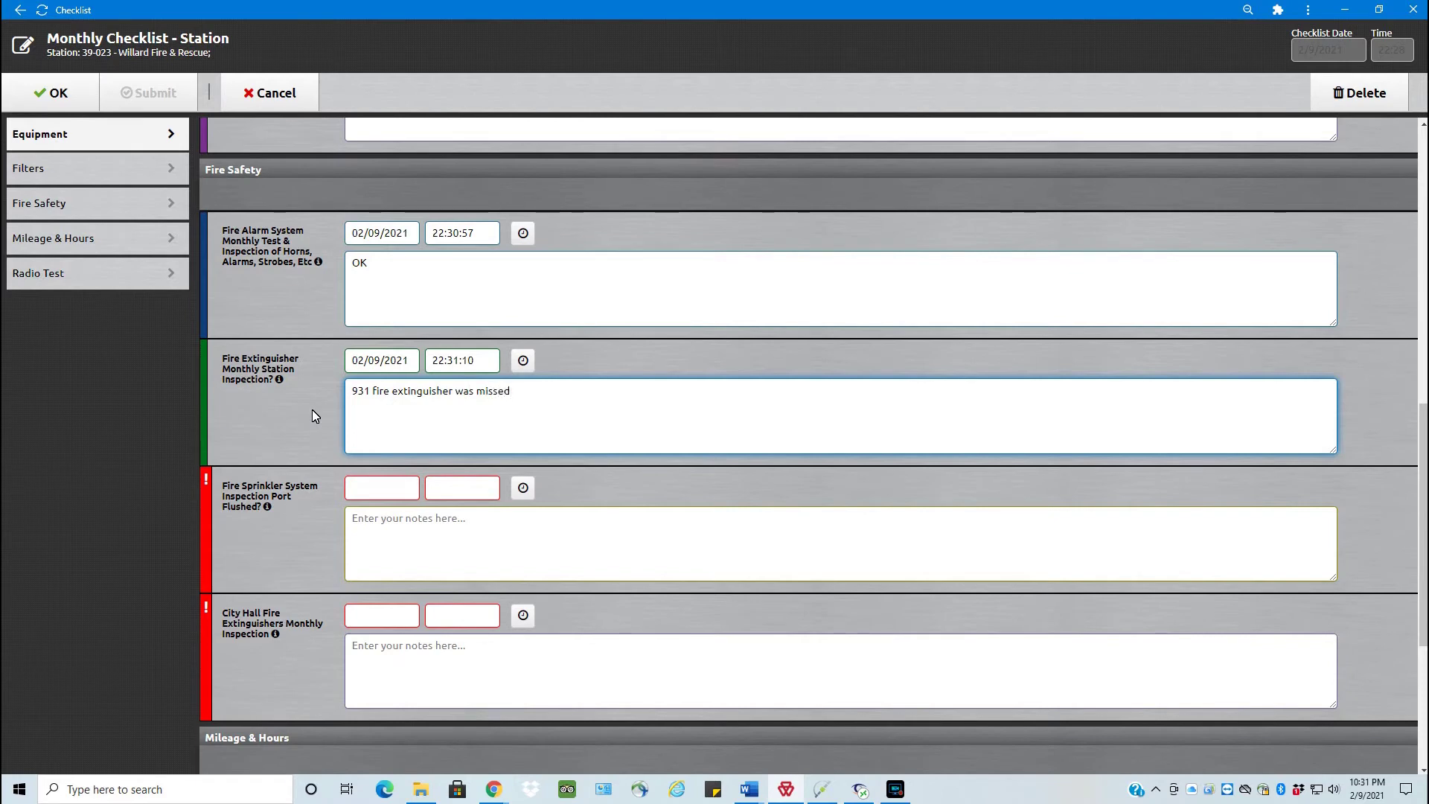
{"action": "type", "text": ", needs to be inspected and tagged."}
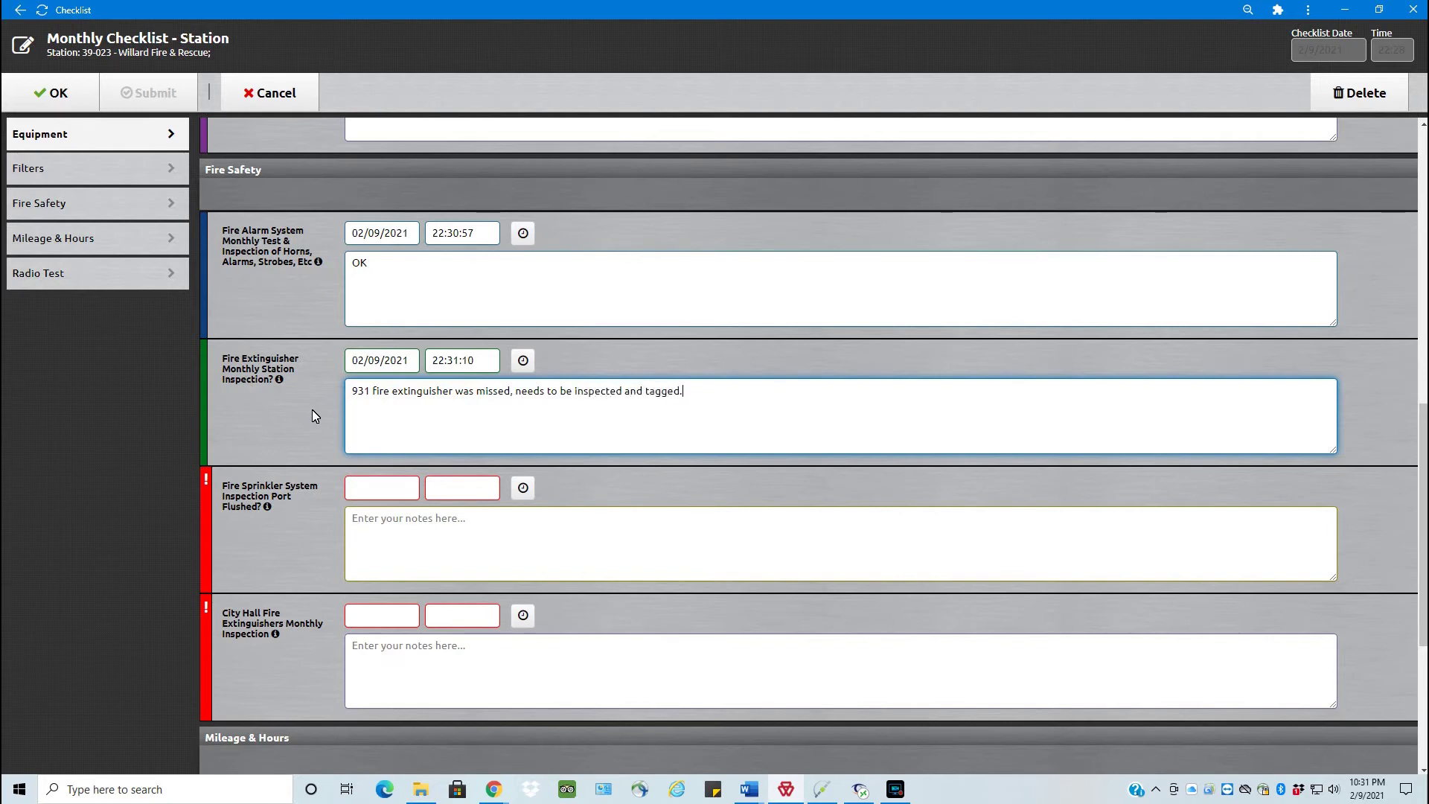
{"action": "scroll", "coordinate": [311, 409], "scroll_direction": "down", "scroll_amount": 3}
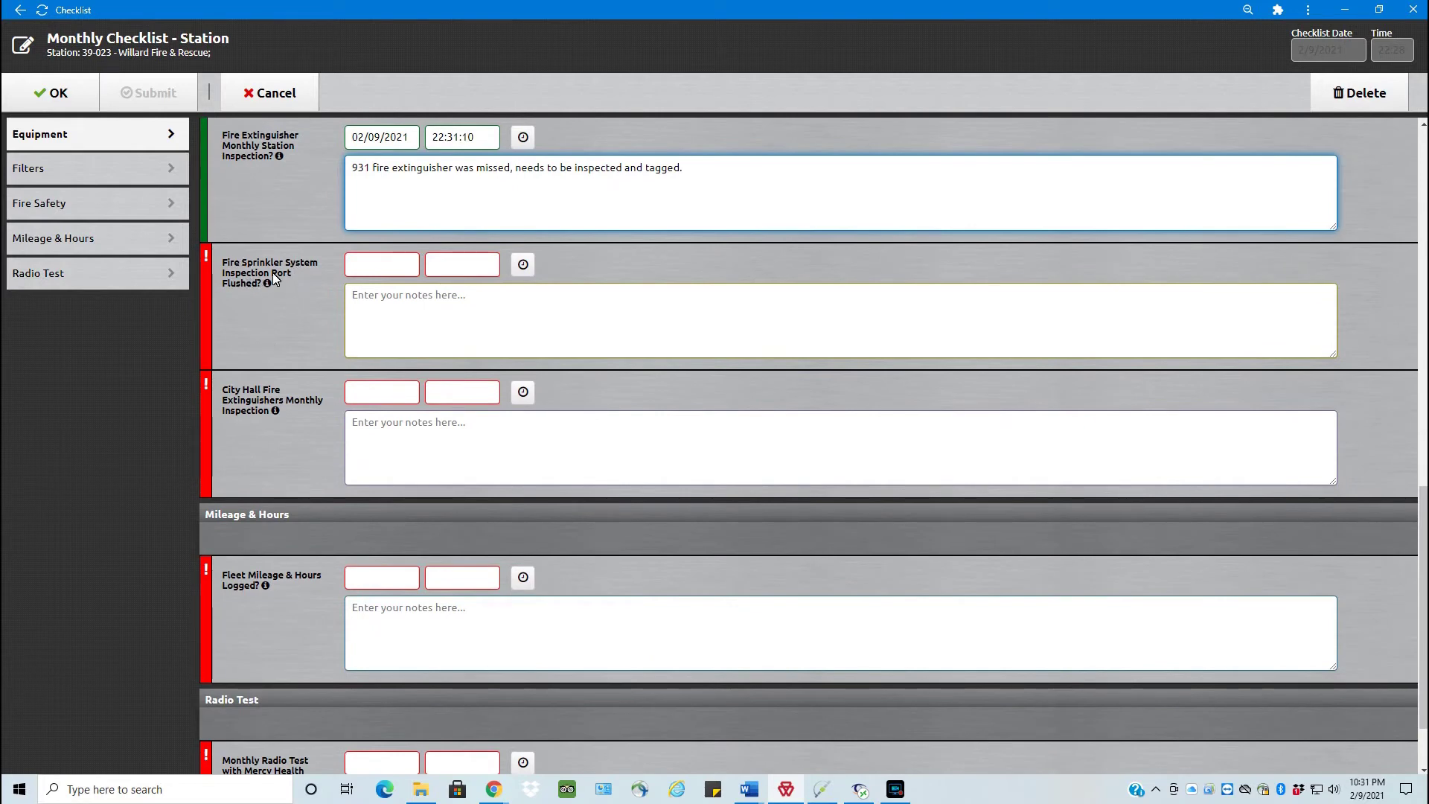
- Stamp the Fire Sprinkler inspection and note 'Not performed due to weather.'
{"action": "left_click", "coordinate": [522, 265]}
{"action": "left_click", "coordinate": [461, 314]}
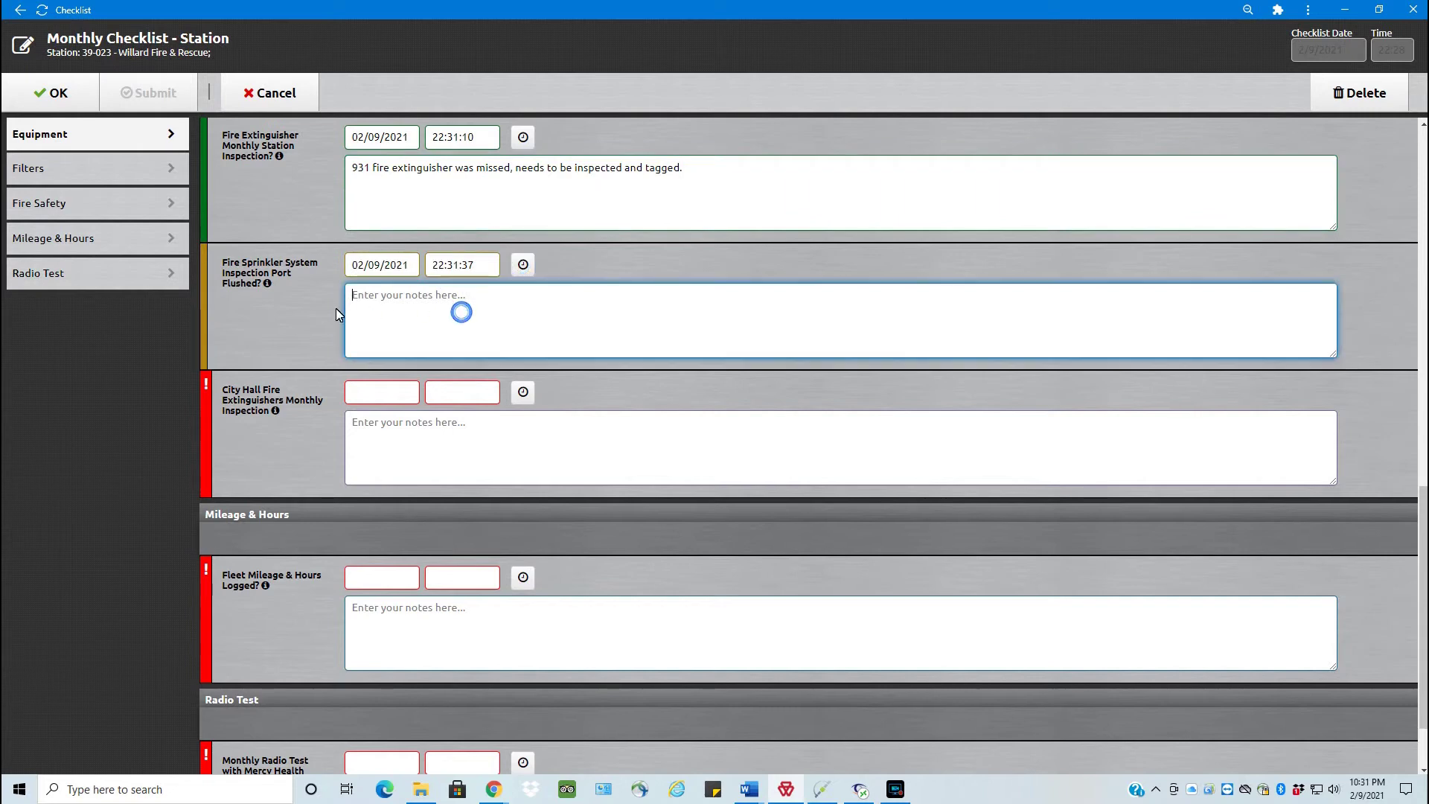
{"action": "type", "text": "Not"}
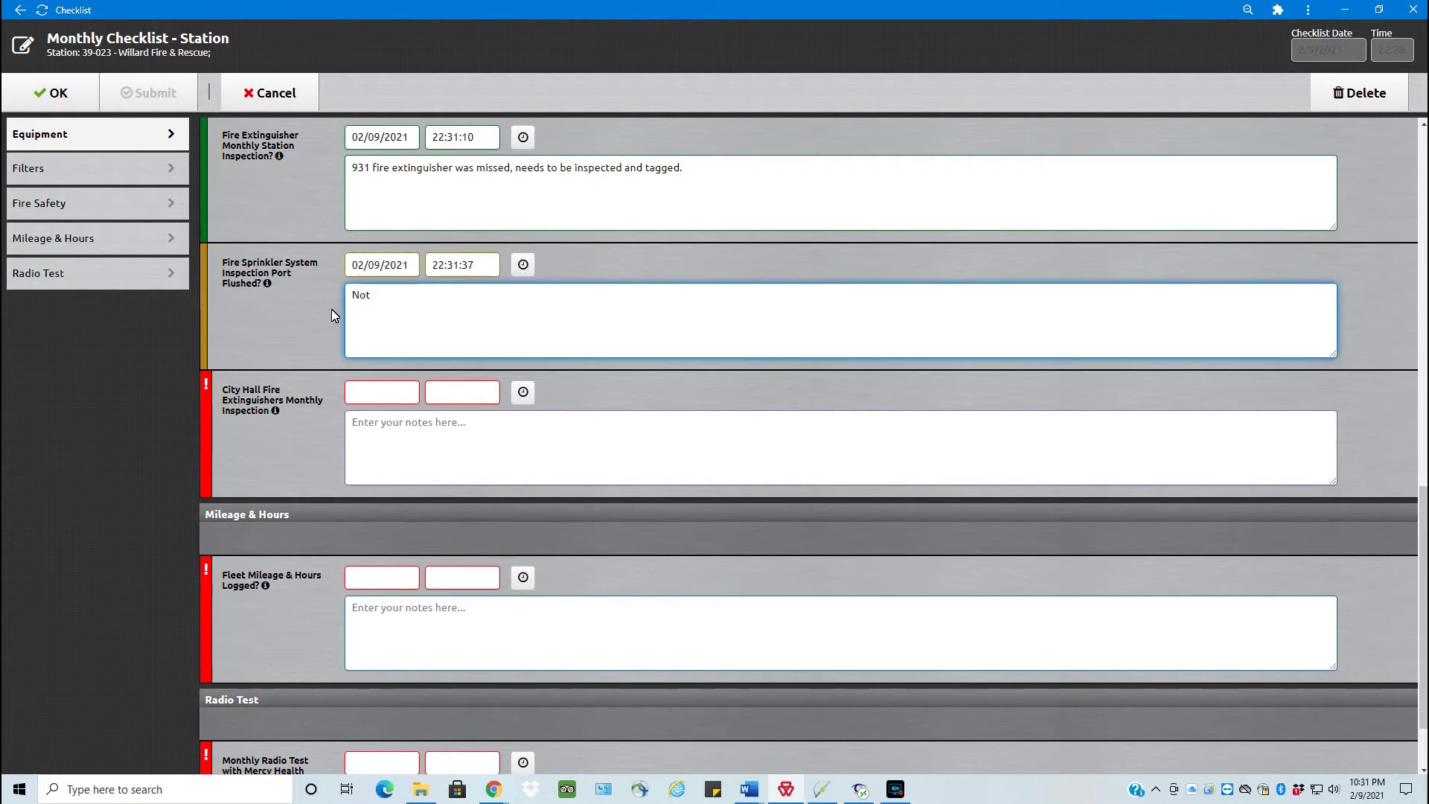
{"action": "type", "text": " performed due to we"}
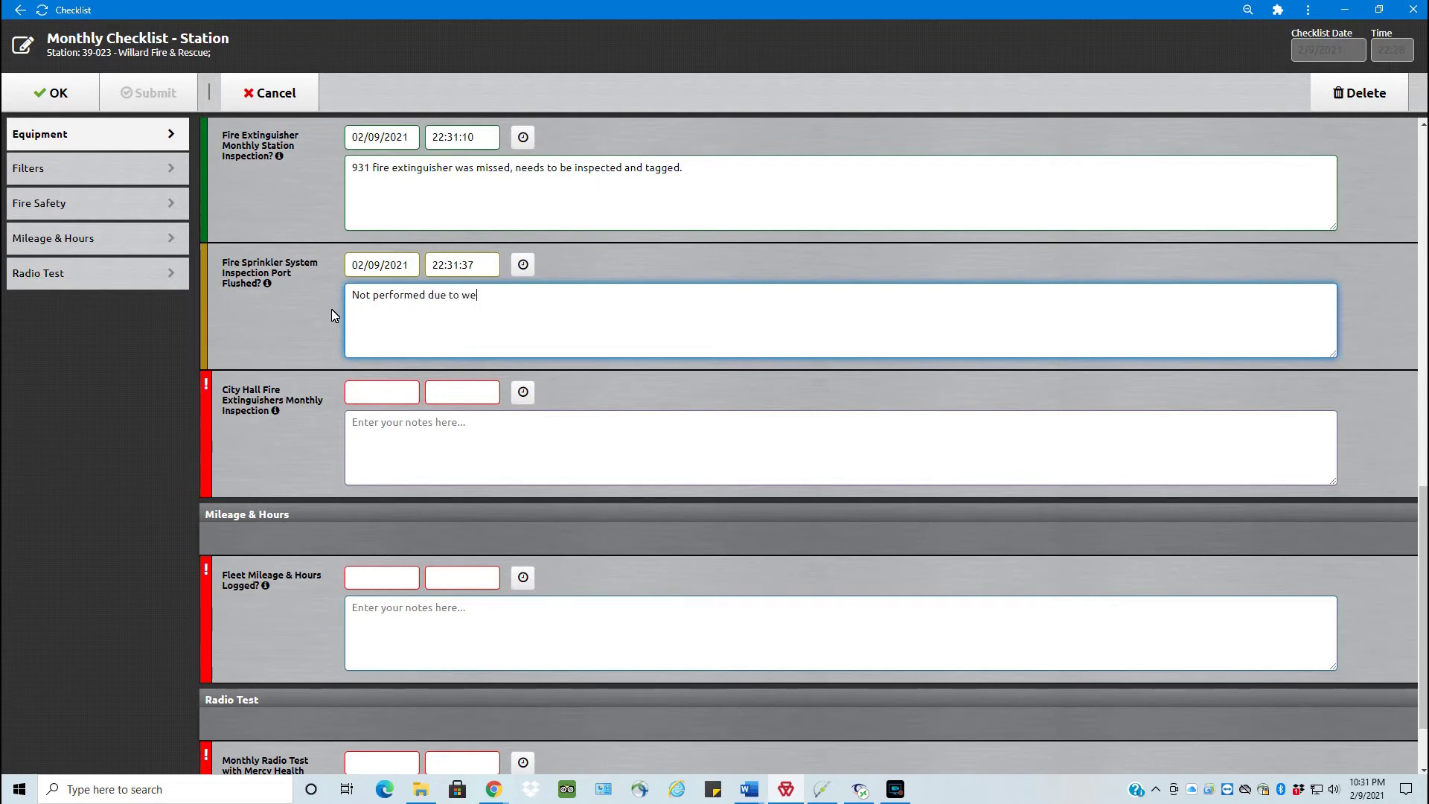
{"action": "type", "text": "ather."}
- Stamp the City Hall extinguisher inspection and note 'Informed them that the date is soon approaching.'
{"action": "left_click", "coordinate": [522, 394]}
{"action": "left_click", "coordinate": [348, 469]}
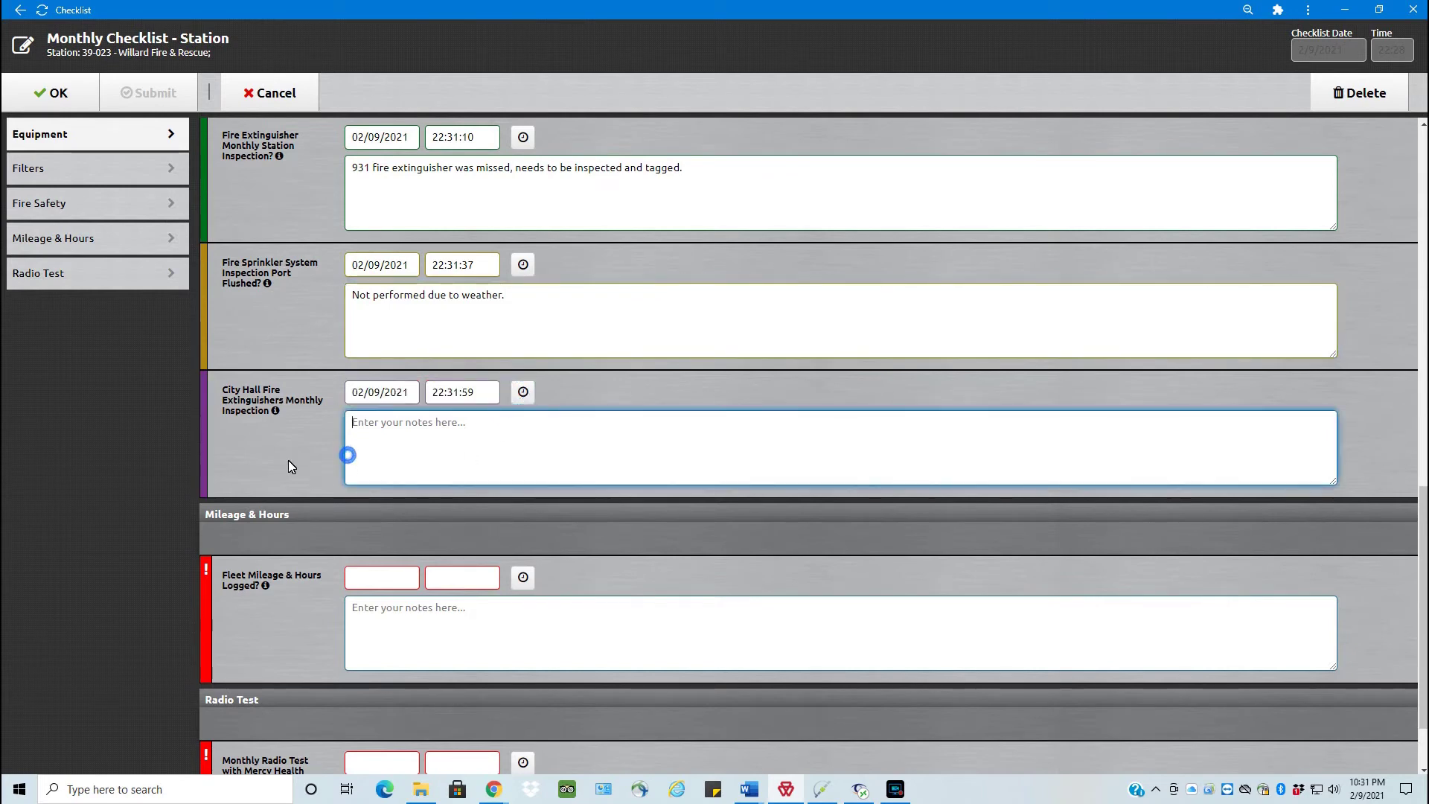
{"action": "scroll", "coordinate": [297, 454], "scroll_direction": "down", "scroll_amount": 1}
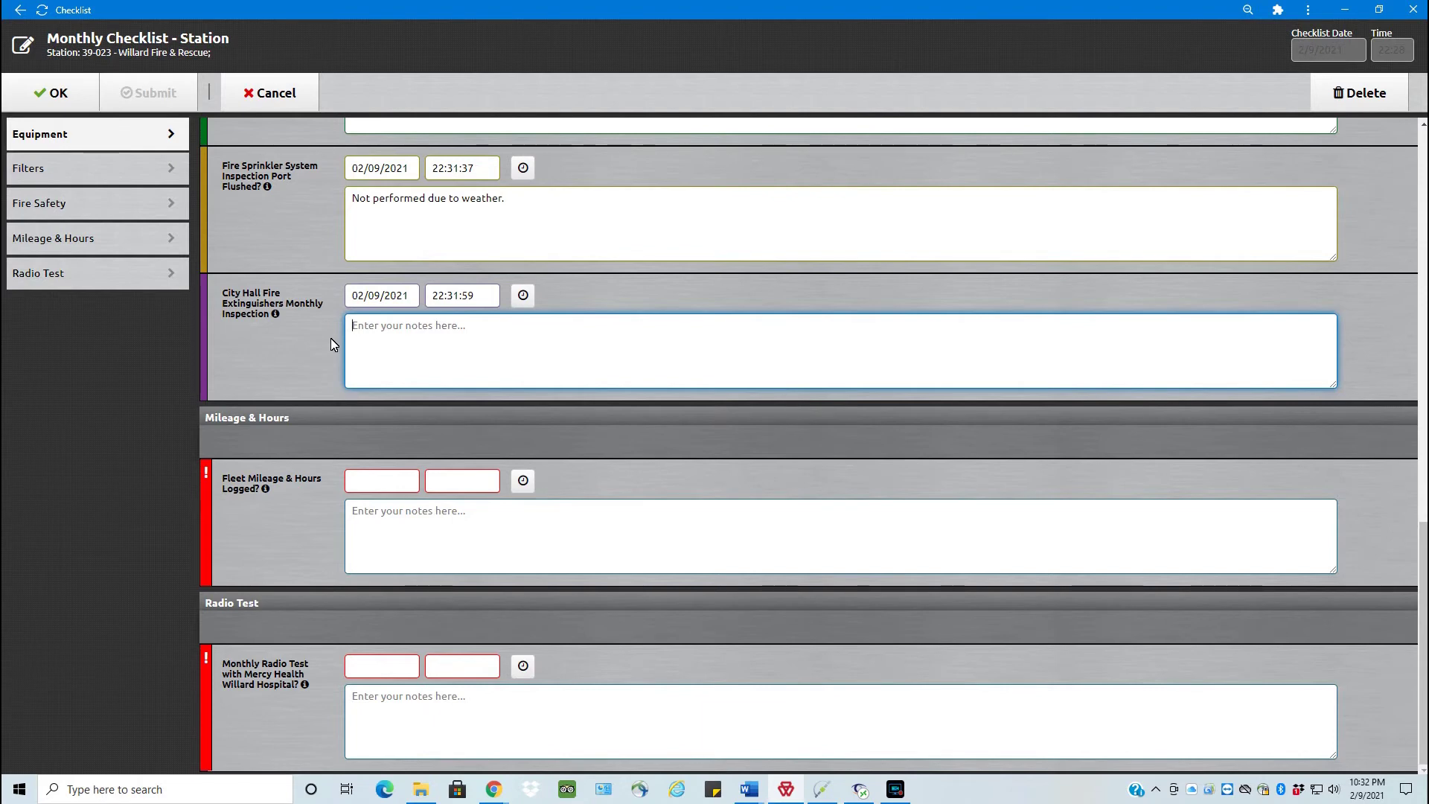
{"action": "type", "text": "Informed them that the"}
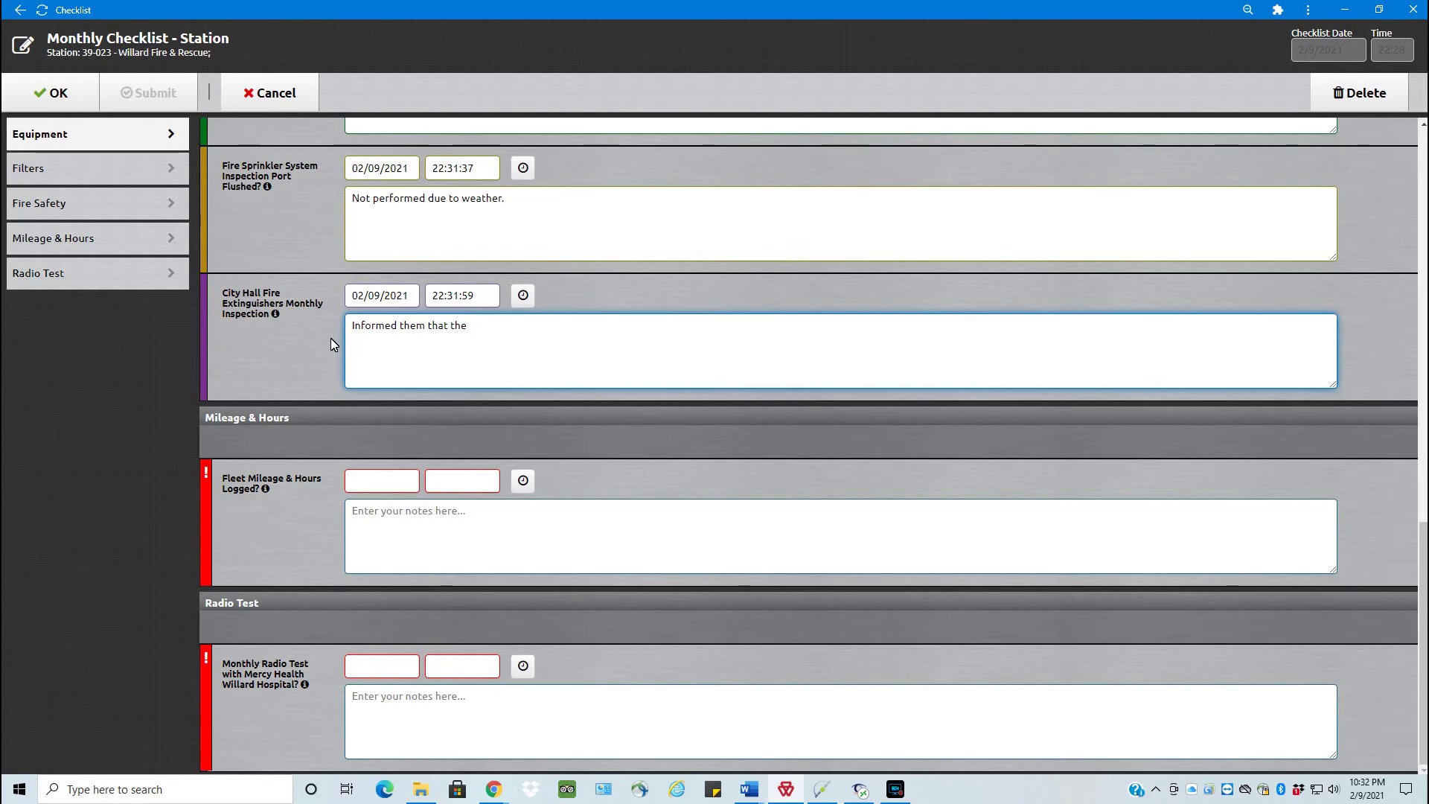
{"action": "type", "text": " date is soon approaching."}
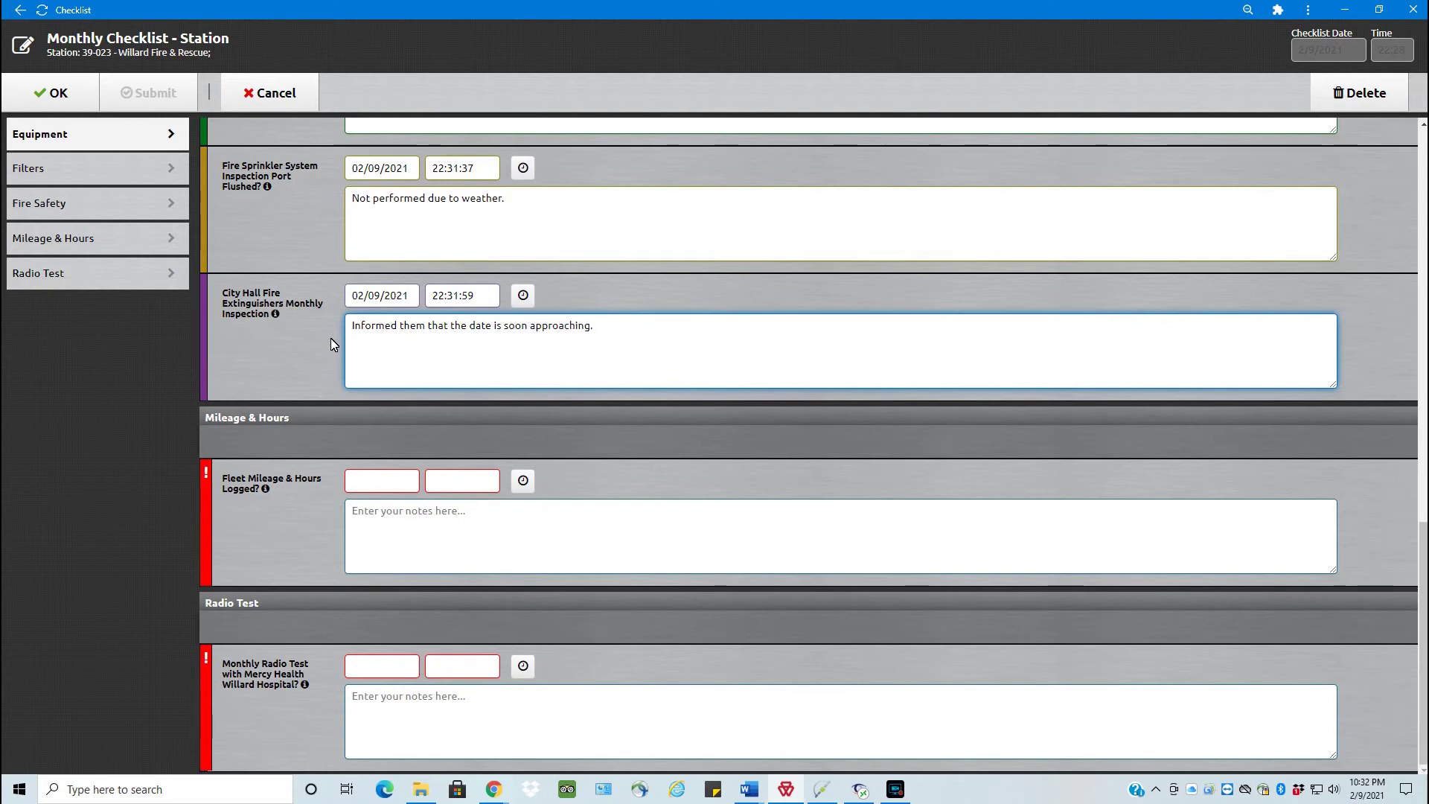
- Stamp Fleet Mileage & Hours Logged, save the checklist, and reopen Monthly Checklist - Station
{"action": "left_click", "coordinate": [521, 484]}
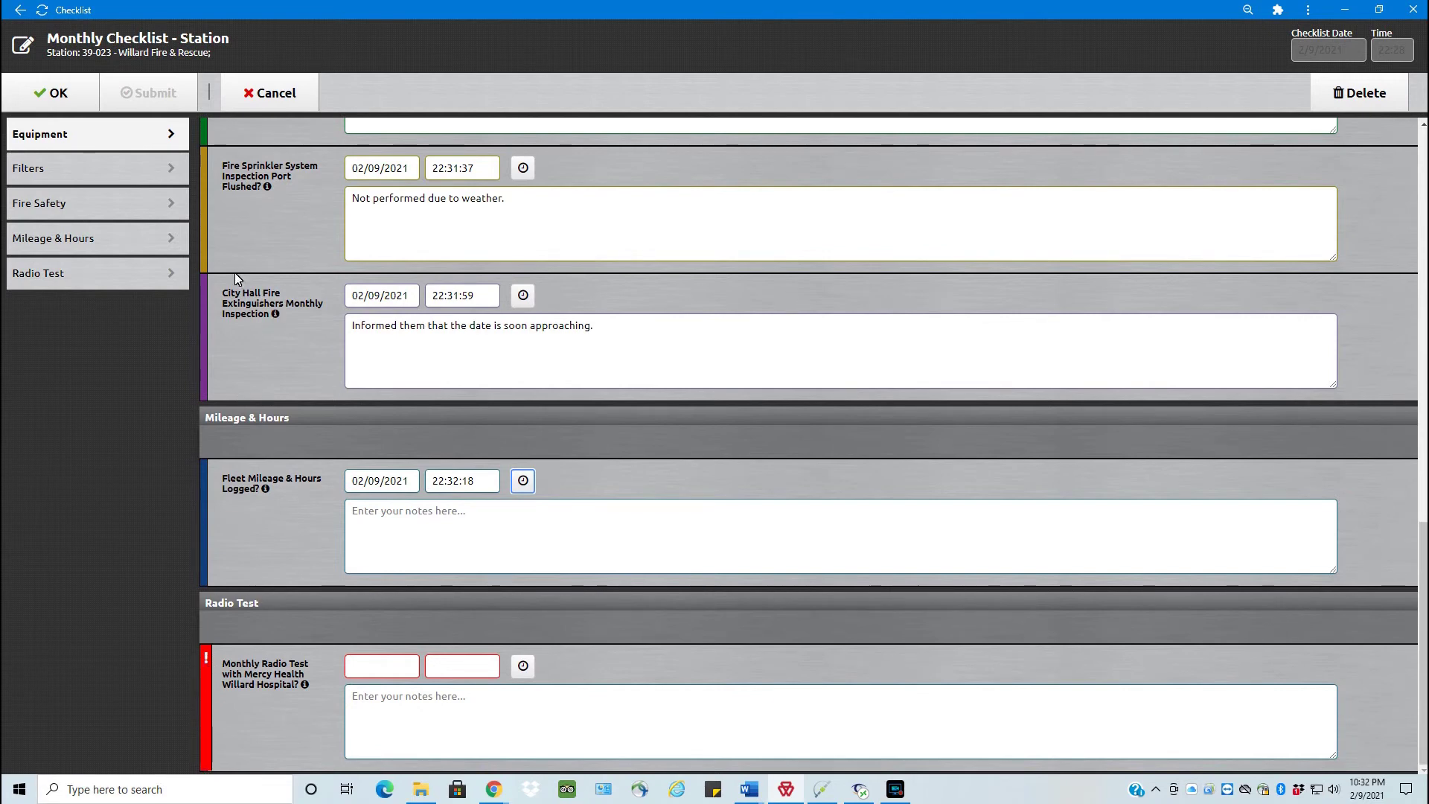
{"action": "left_click", "coordinate": [66, 95]}
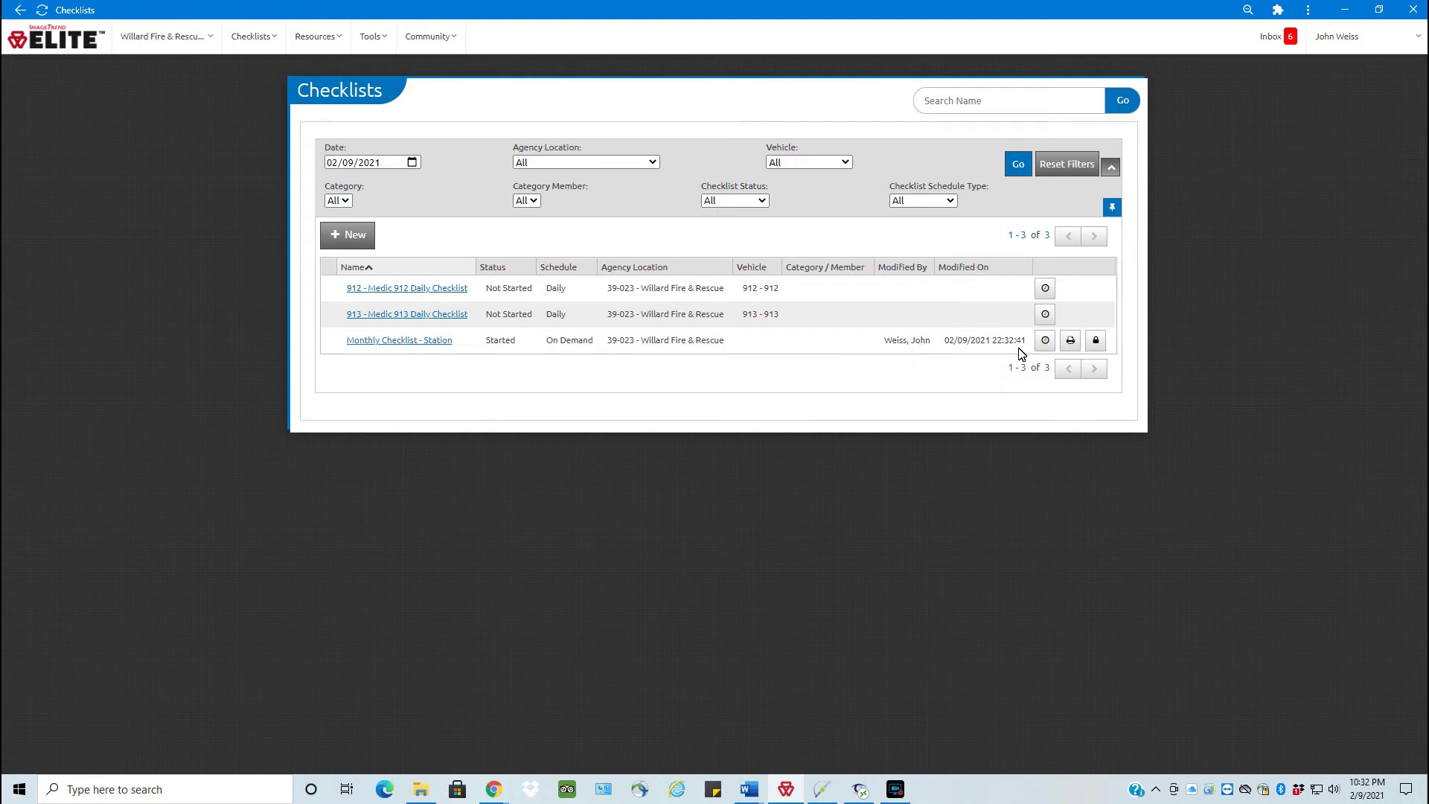
{"action": "left_click", "coordinate": [433, 341]}
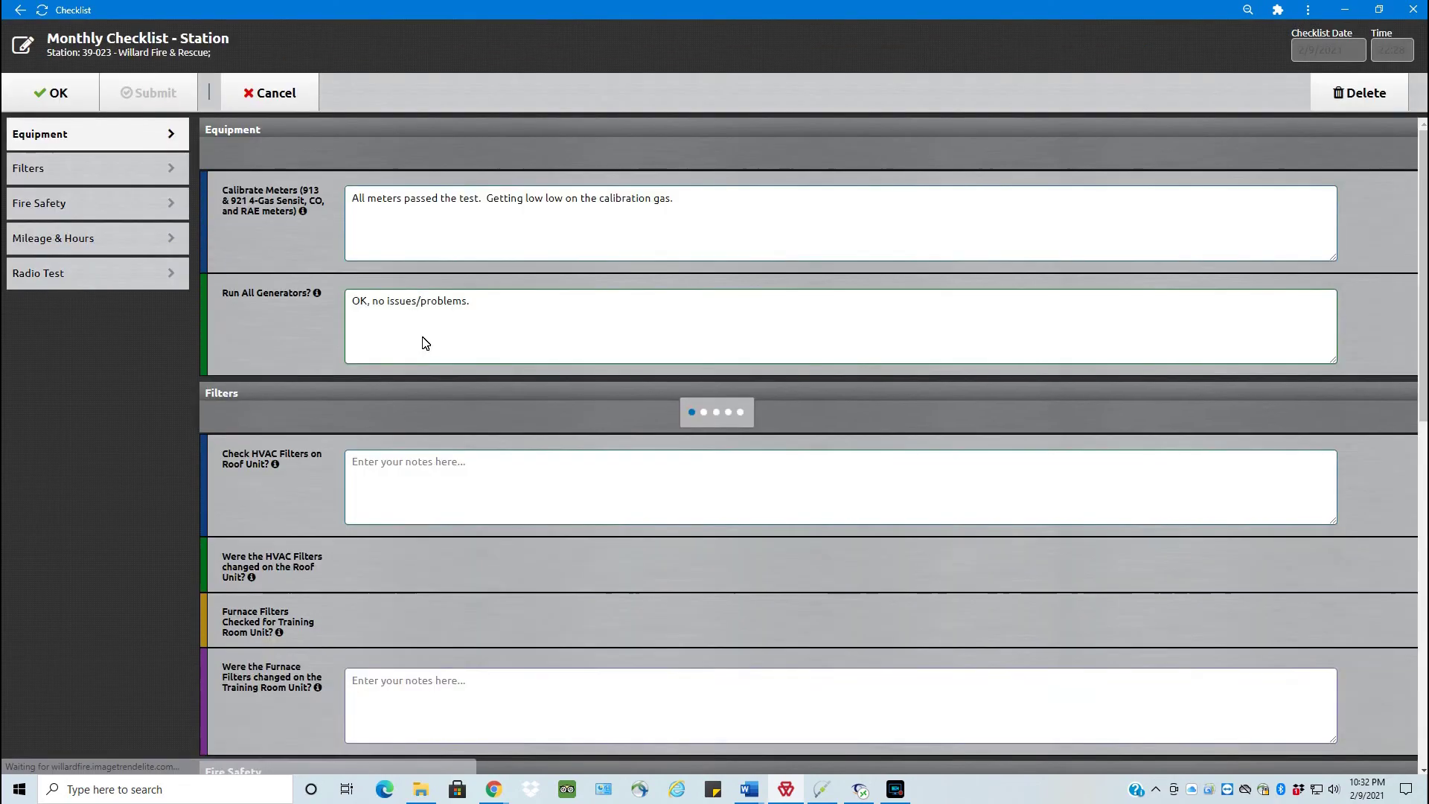
- Stamp the Monthly Radio Test, note 'Test OK', and submit the checklist
{"action": "scroll", "coordinate": [289, 341], "scroll_direction": "down", "scroll_amount": 15}
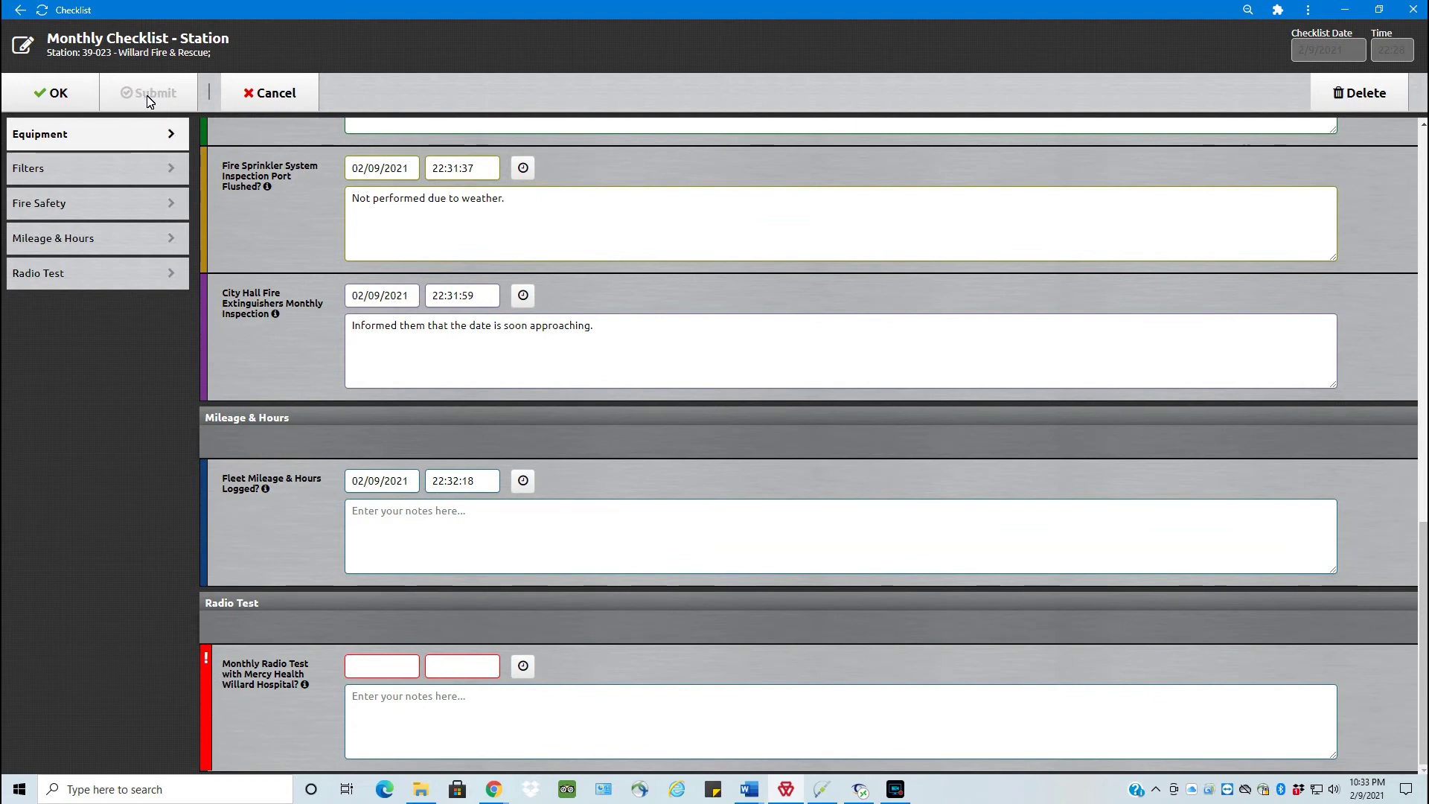
{"action": "left_click", "coordinate": [523, 668]}
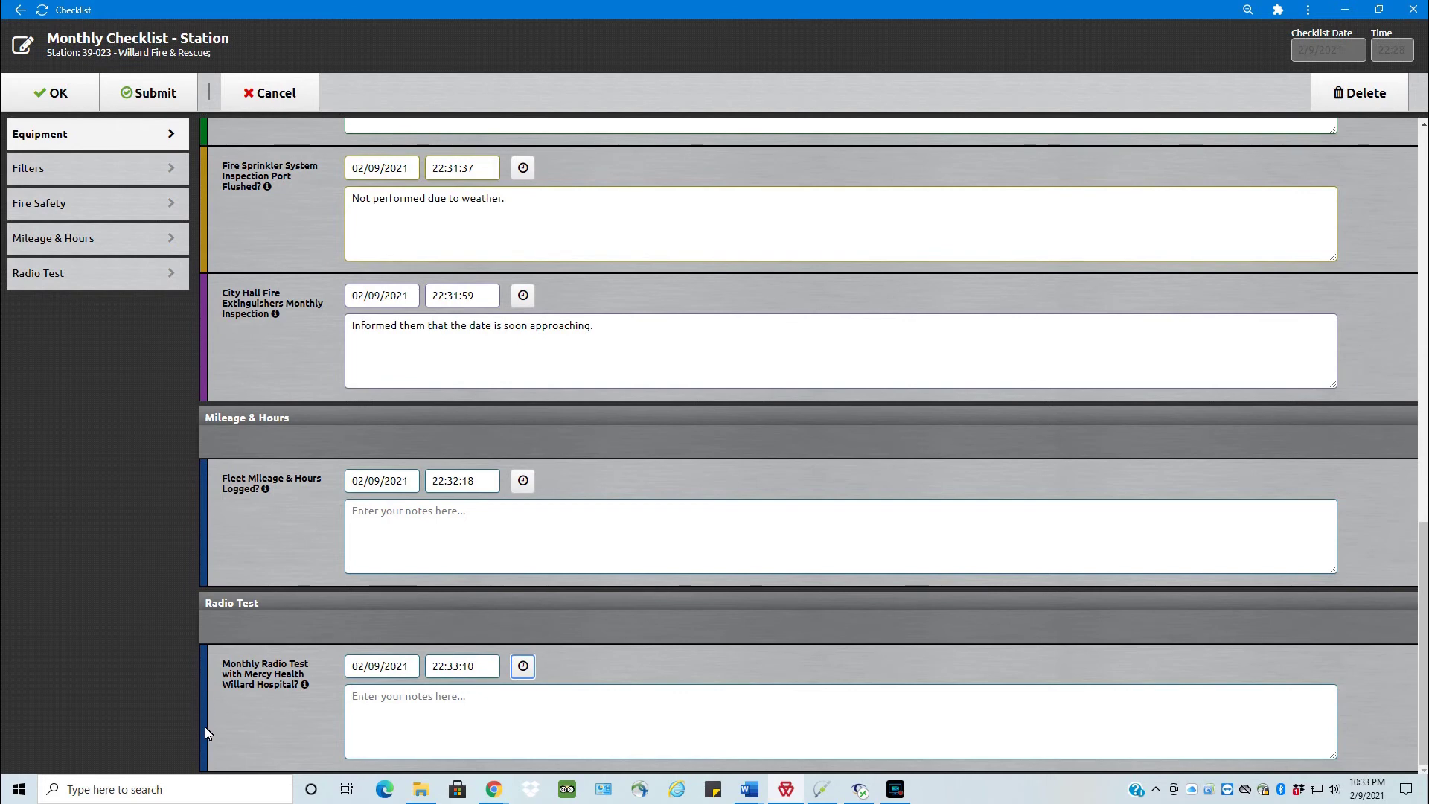
{"action": "left_click", "coordinate": [439, 729]}
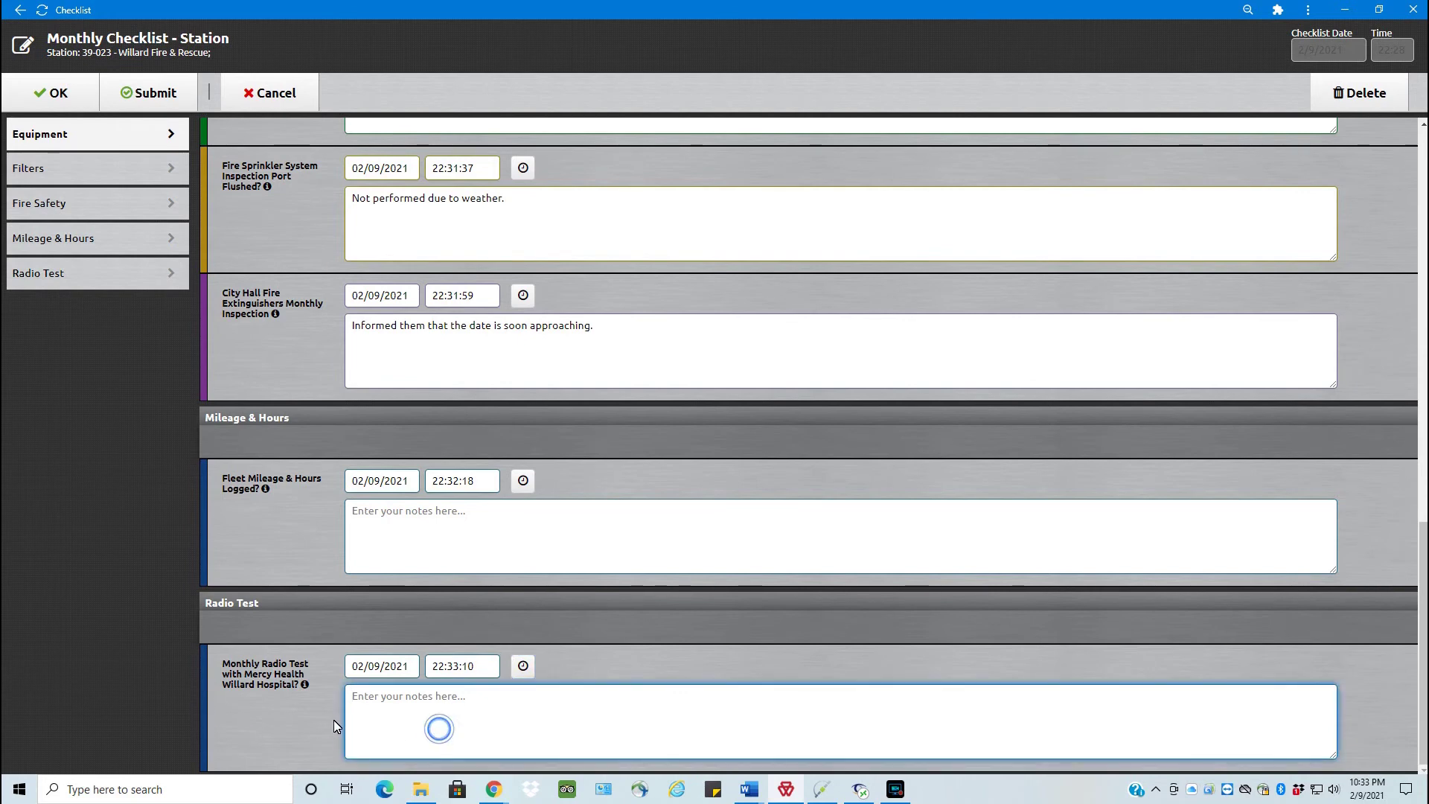
{"action": "type", "text": "Test OK"}
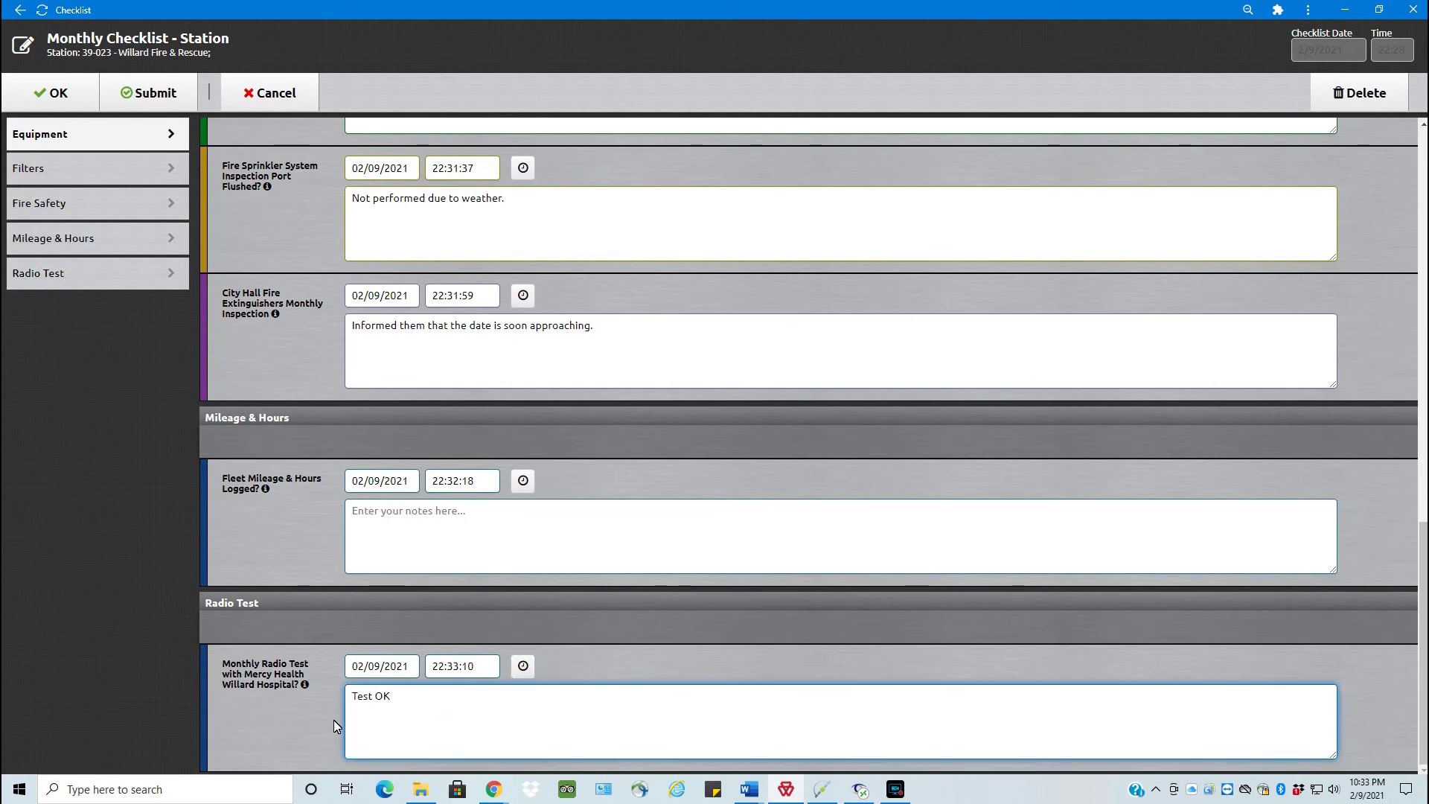
{"action": "left_click", "coordinate": [152, 92]}
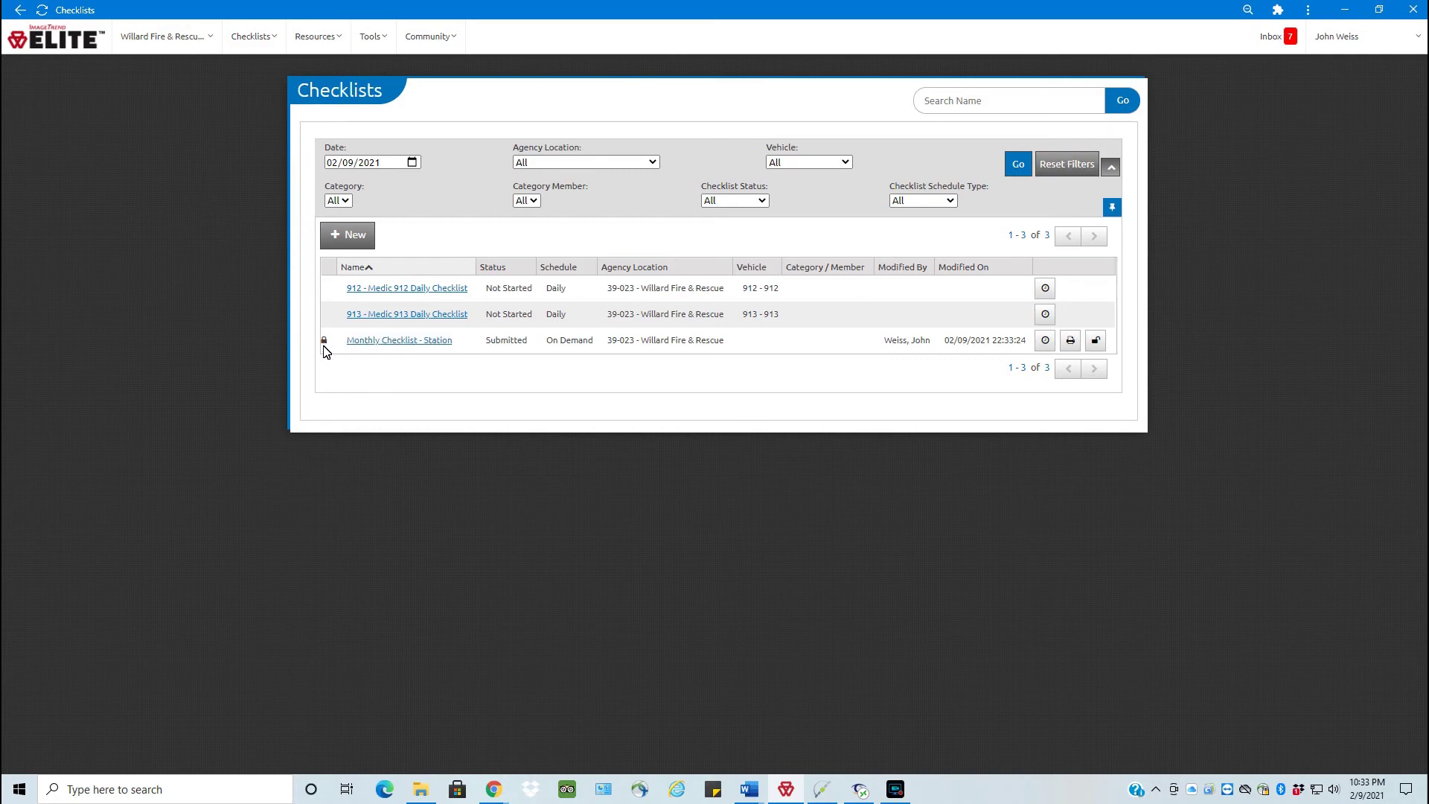
- Review the emailed summary's Checklist Date, Submitted status, Started On and Last Modified lines
{"action": "triple_click", "coordinate": [395, 350]}
{"action": "left_click", "coordinate": [310, 370]}
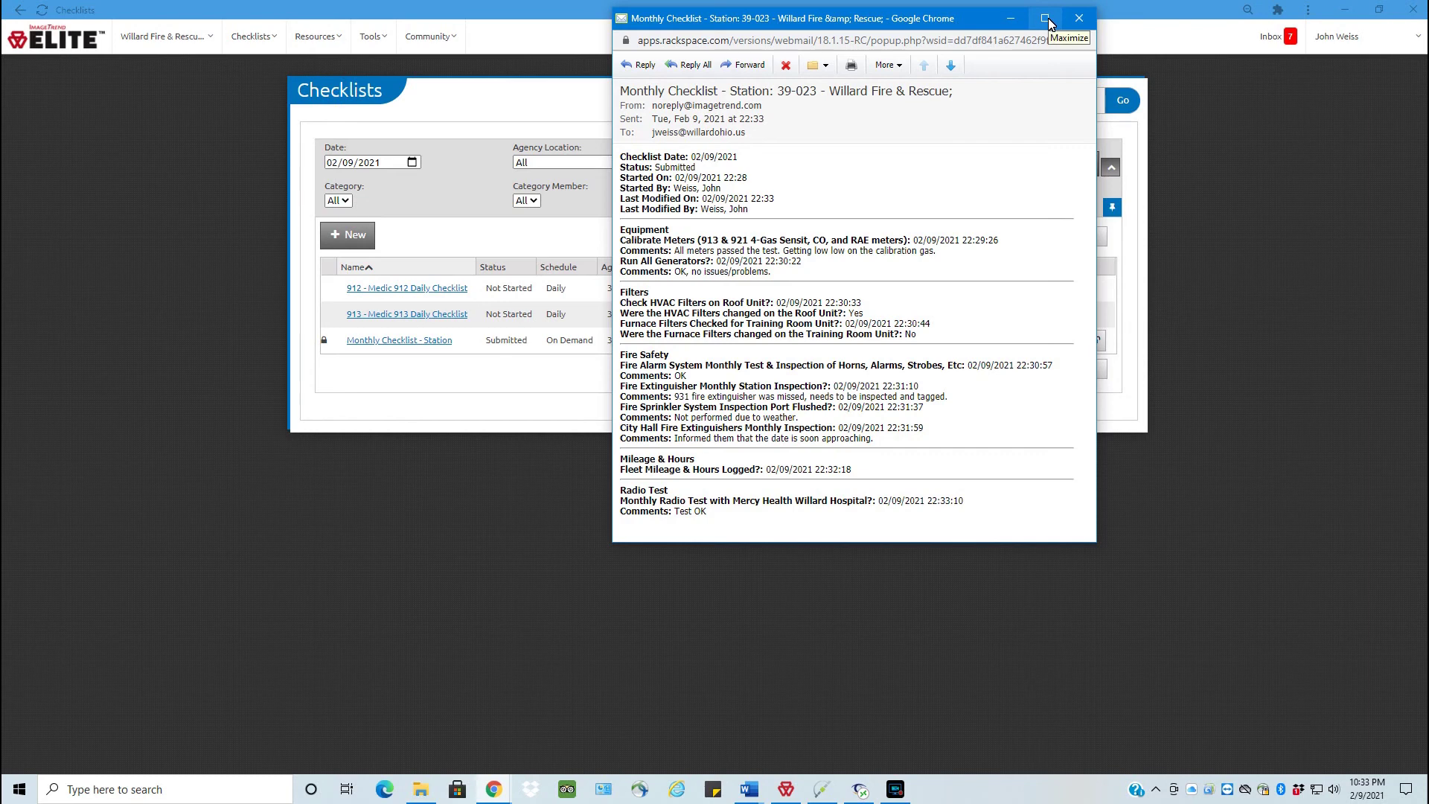
{"action": "left_click_drag", "start_coordinate": [979, 20], "coordinate": [877, 100]}
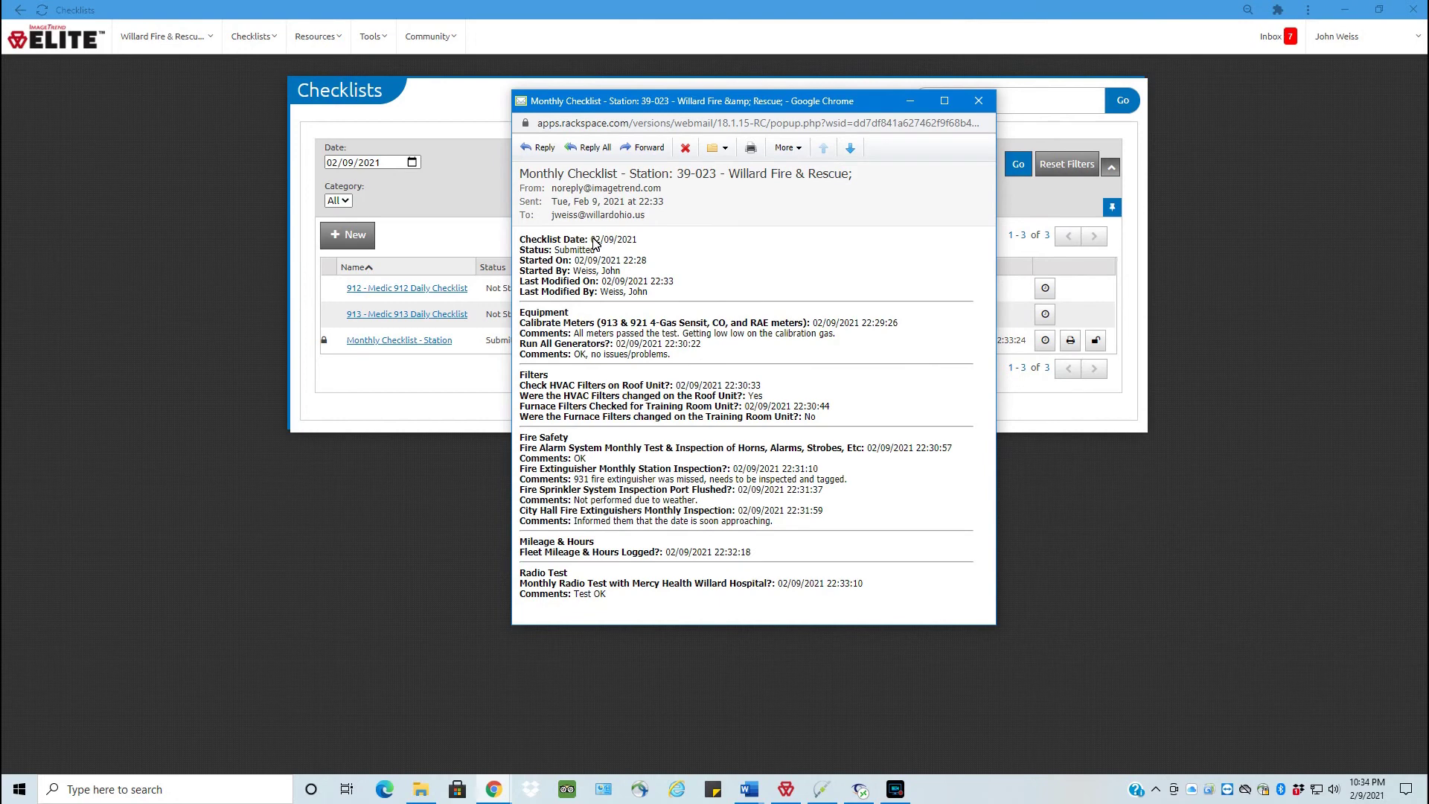
{"action": "left_click_drag", "start_coordinate": [591, 239], "coordinate": [652, 244]}
{"action": "left_click_drag", "start_coordinate": [554, 250], "coordinate": [616, 254]}
{"action": "left_click", "coordinate": [576, 261]}
{"action": "left_click_drag", "start_coordinate": [578, 261], "coordinate": [673, 262]}
{"action": "left_click_drag", "start_coordinate": [602, 281], "coordinate": [650, 295]}
{"action": "left_click", "coordinate": [668, 297]}
- Close the emailed summary and return to the Monthly Checklist - Station row in the Checklists list
{"action": "key", "text": "ctrl+w"}
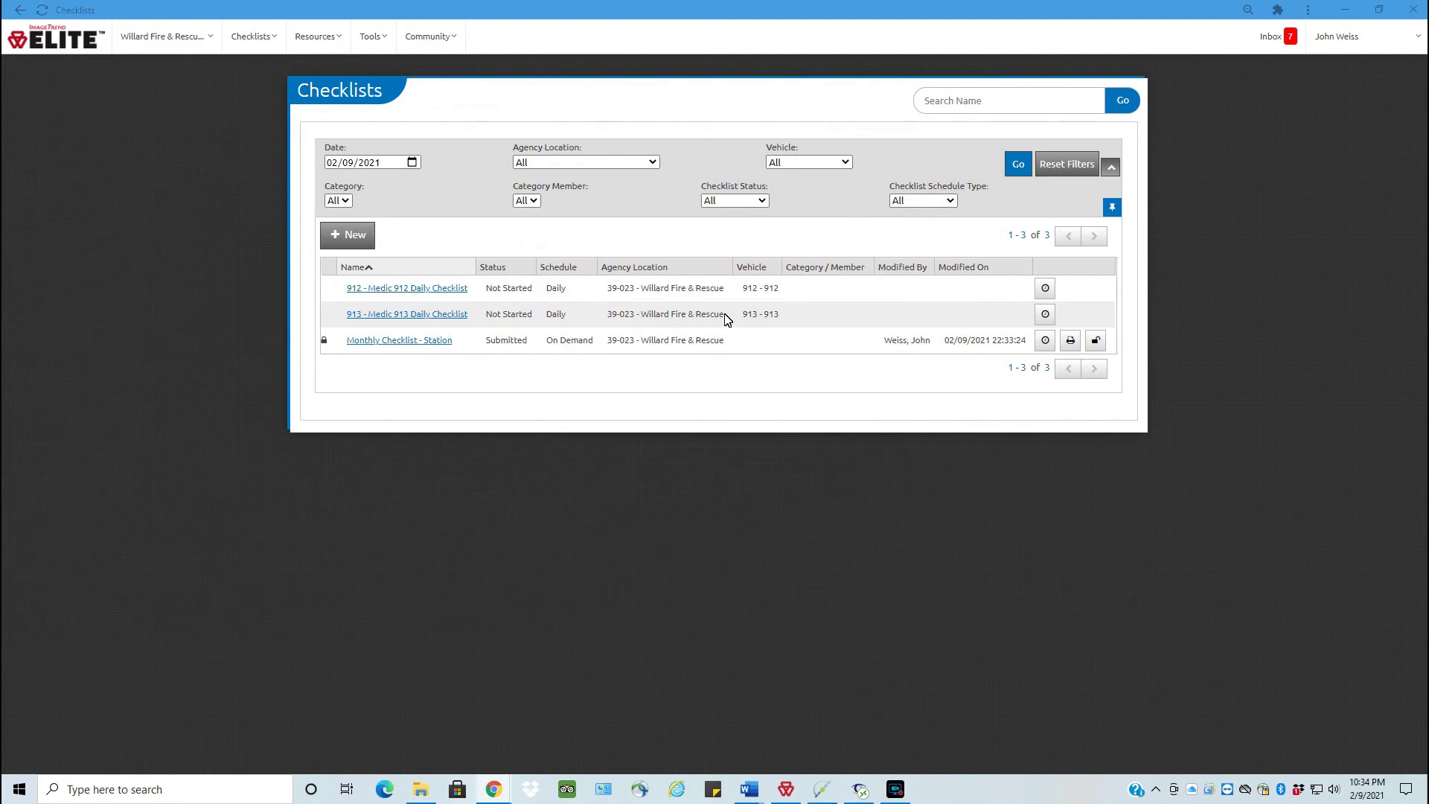
{"action": "left_click", "coordinate": [739, 342]}
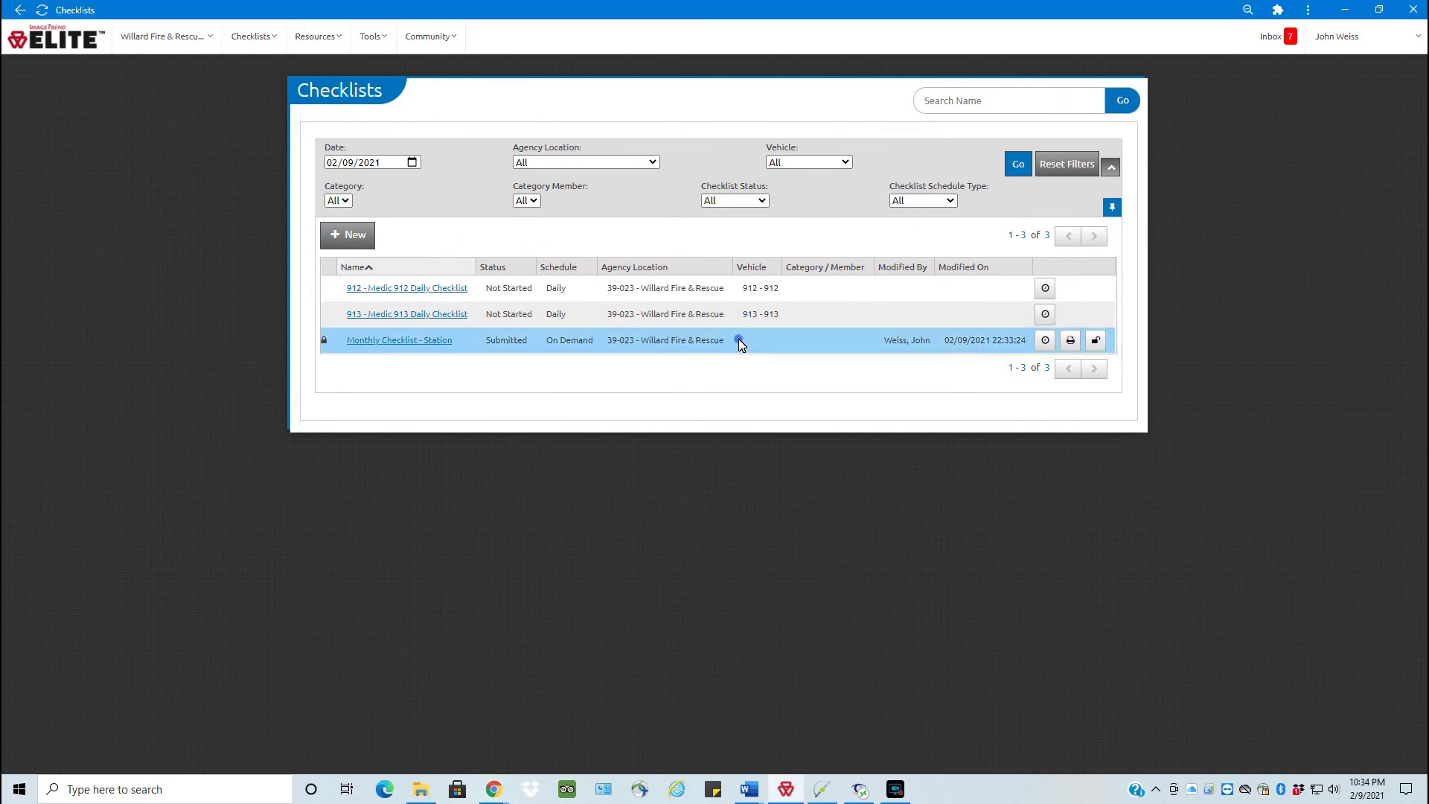
{"action": "left_click", "coordinate": [695, 341]}
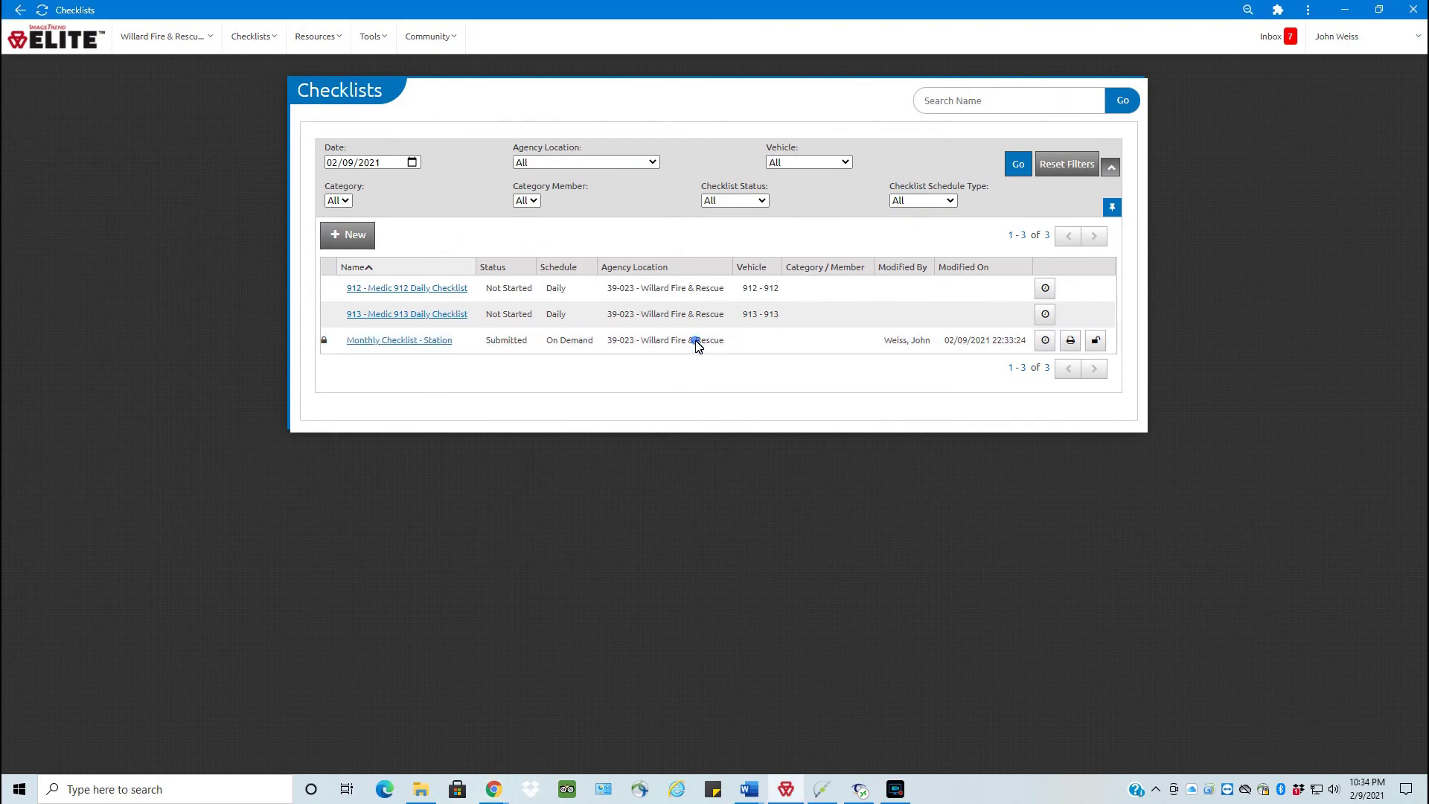
- View the submitted Monthly Checklist - Station's printable Checklist Report maximized, then close it
{"action": "left_click", "coordinate": [1071, 342]}
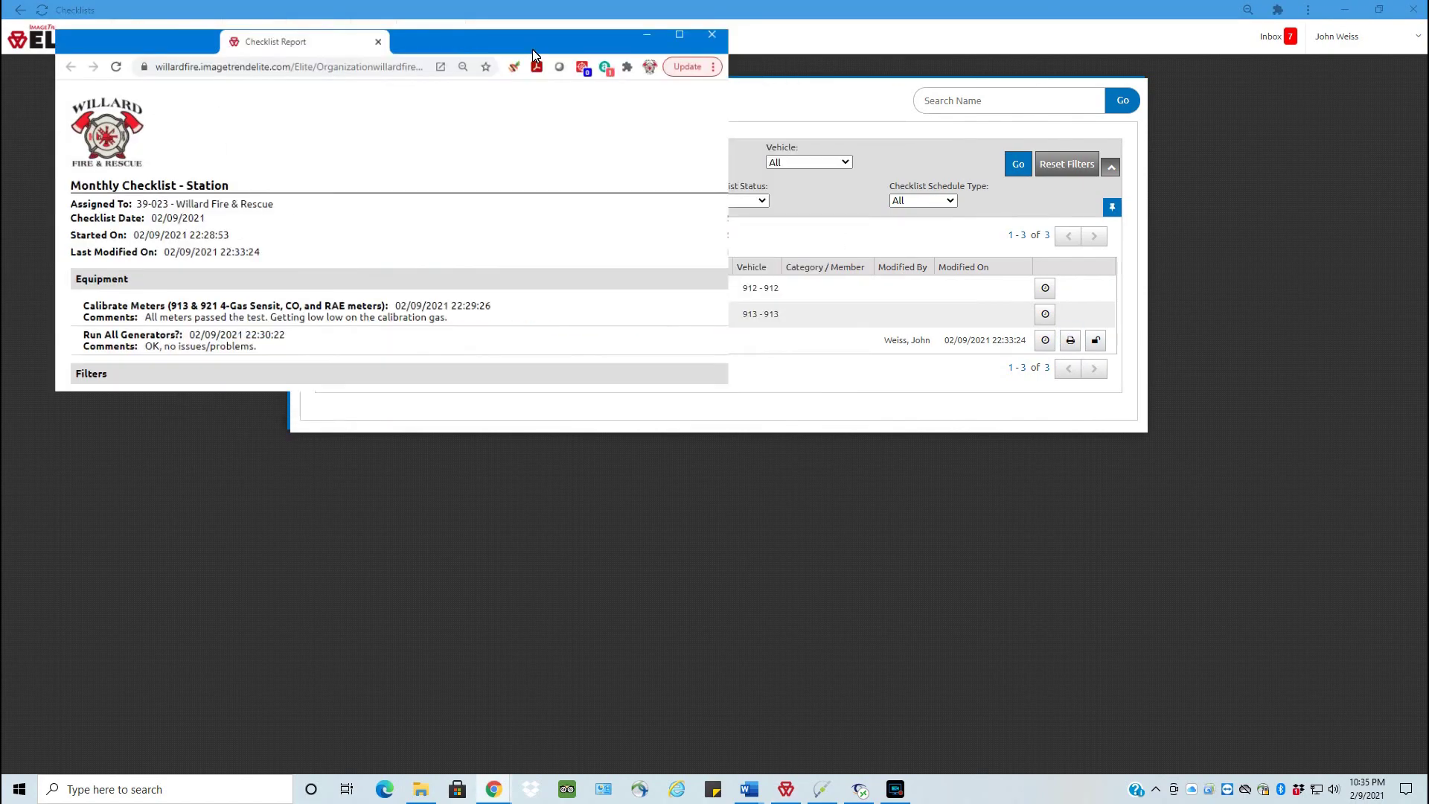
{"action": "double_click", "coordinate": [532, 46]}
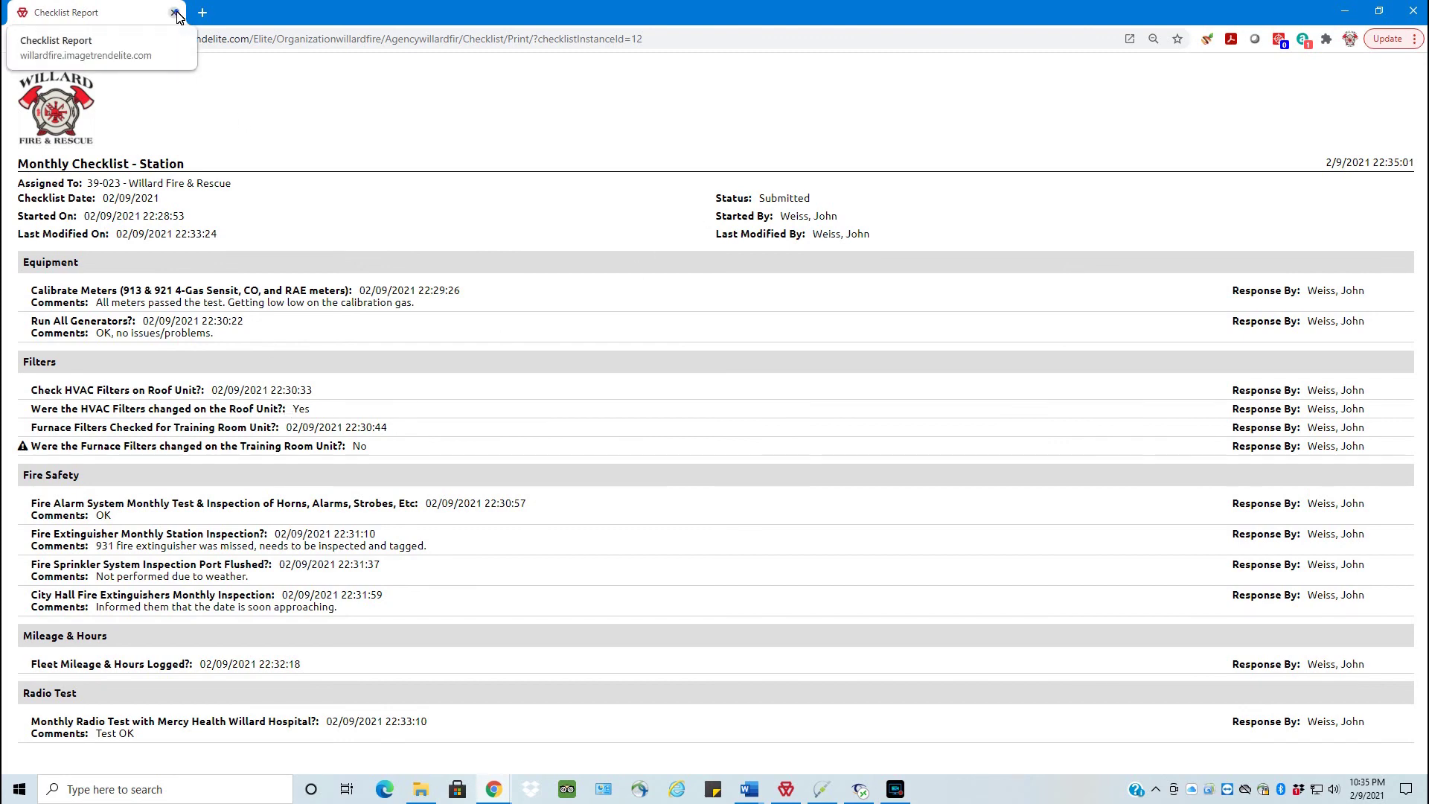
{"action": "left_click", "coordinate": [174, 13]}
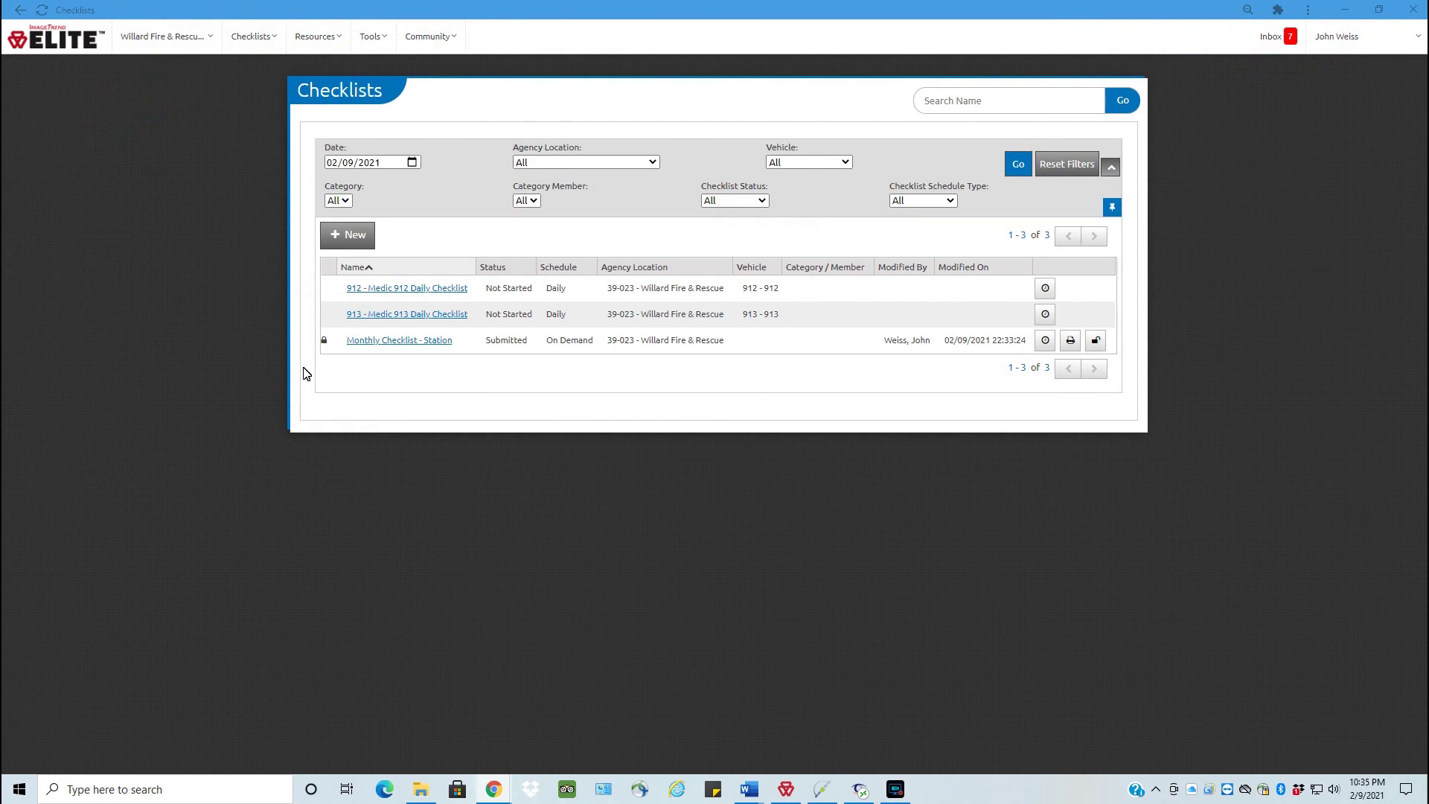